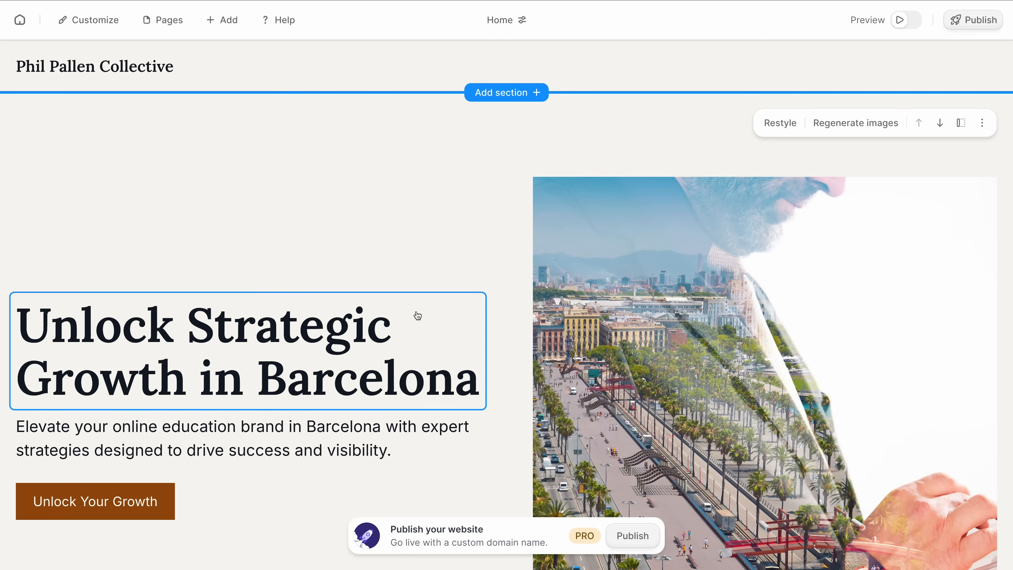
# Review the generated home page from the banner down through the services, testimonial, packages and FAQ sections.
pyautogui.scroll(-10, 446, 224)
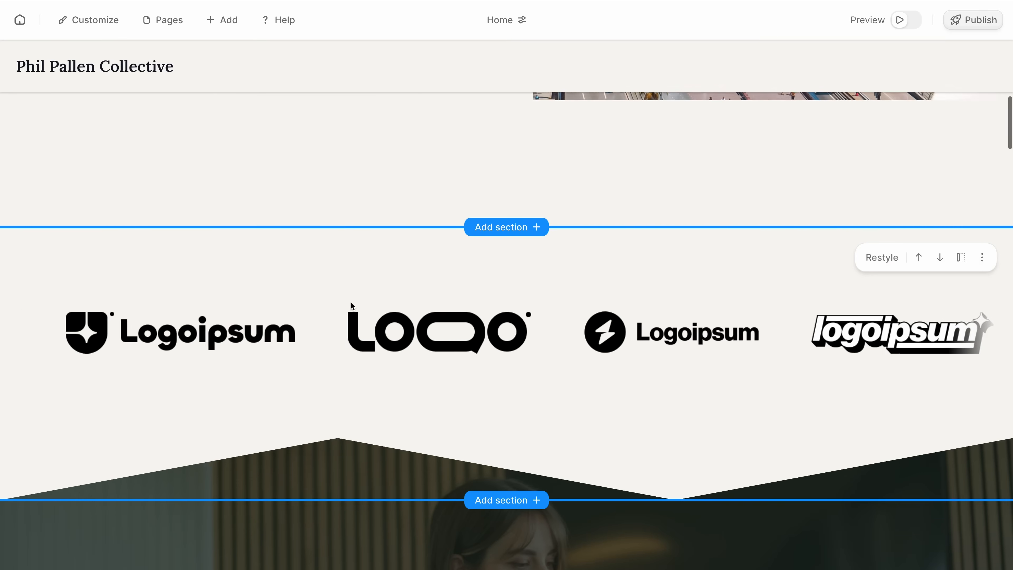
pyautogui.scroll(-15, 351, 303)
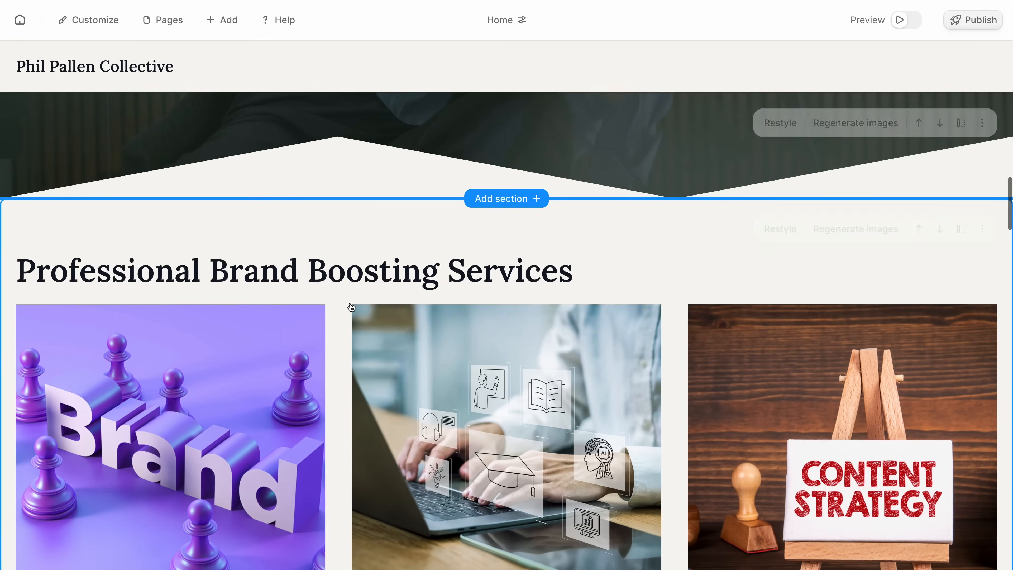
pyautogui.scroll(-15, 351, 307)
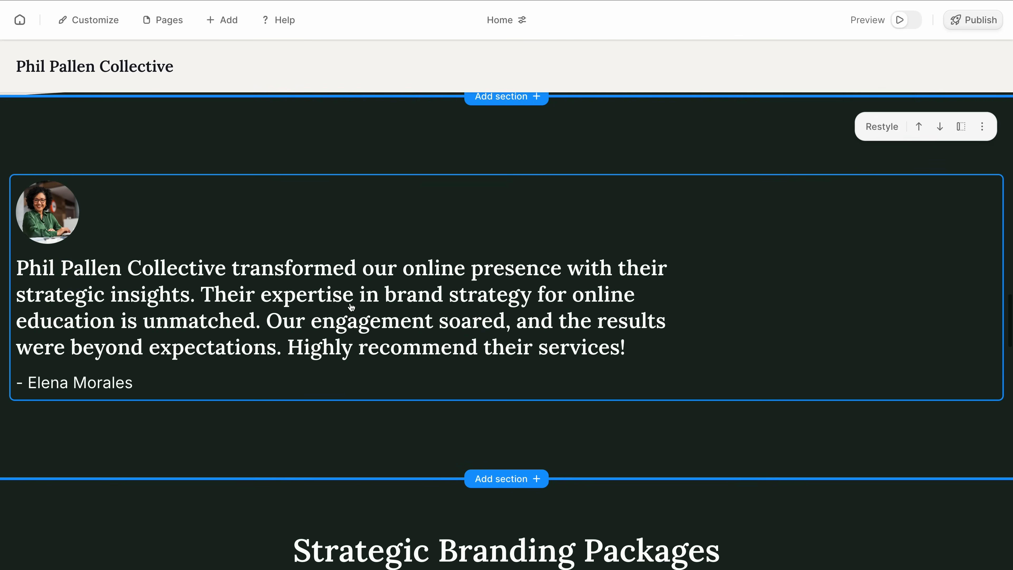
pyautogui.scroll(-15, 351, 307)
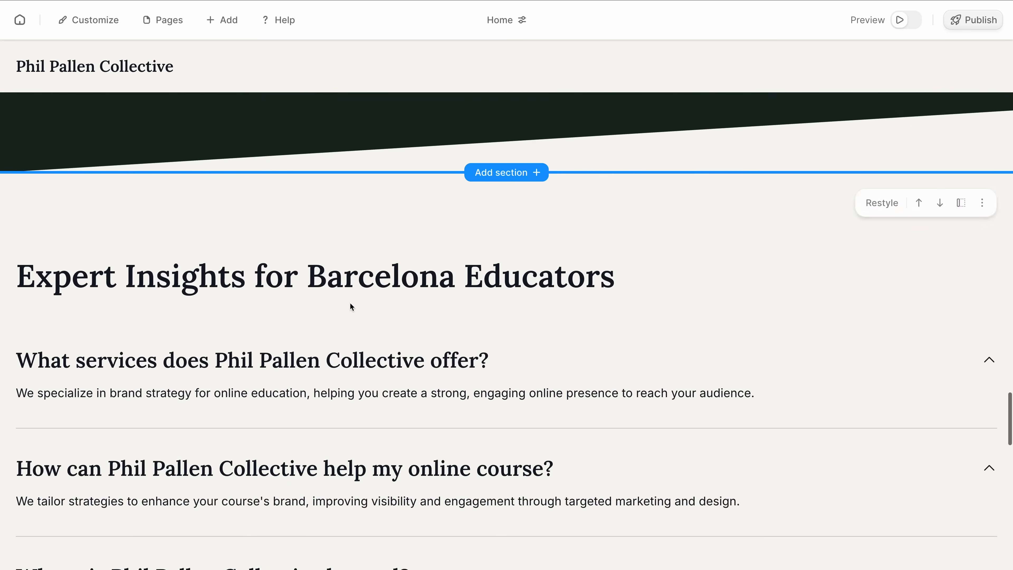
pyautogui.scroll(-20, 351, 307)
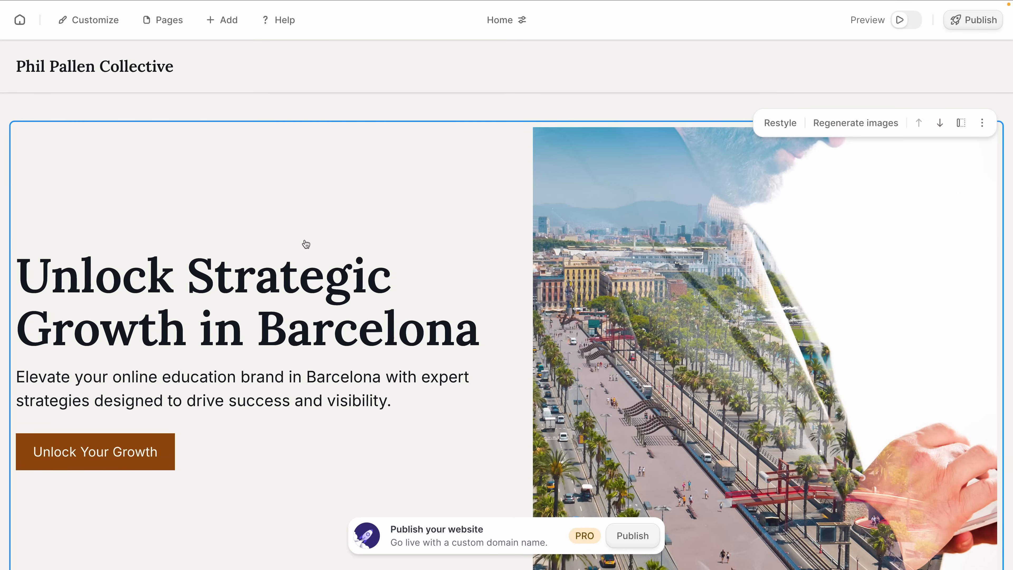
# Change the banner headline to "Your online education brand, built for Barcelona.".
pyautogui.scroll(-2, 306, 240)
pyautogui.scroll(1, 279, 263)
pyautogui.click(274, 273)
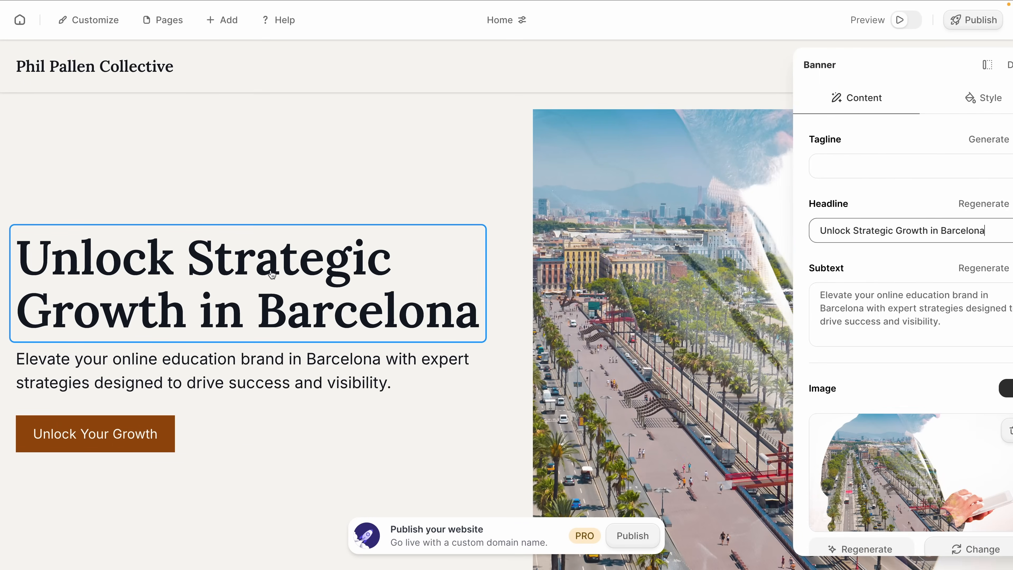
pyautogui.scroll(-2, 272, 275)
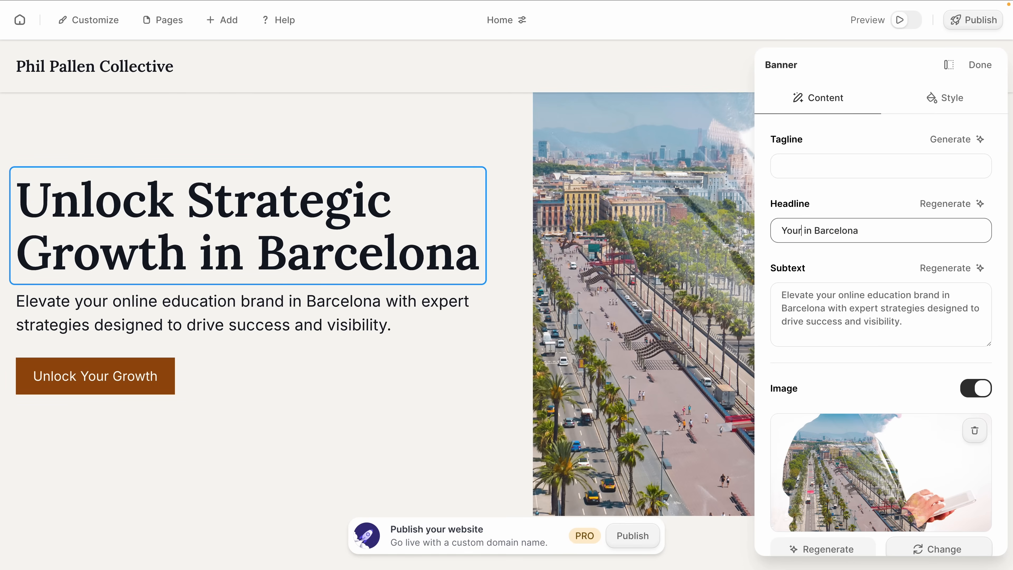
pyautogui.write('online education b')
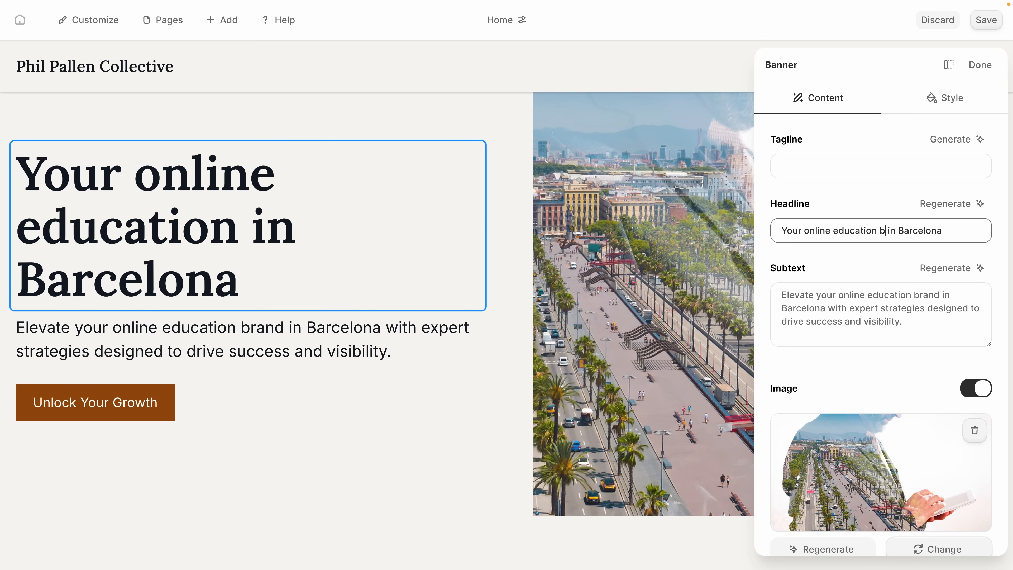
pyautogui.write('rand, built f')
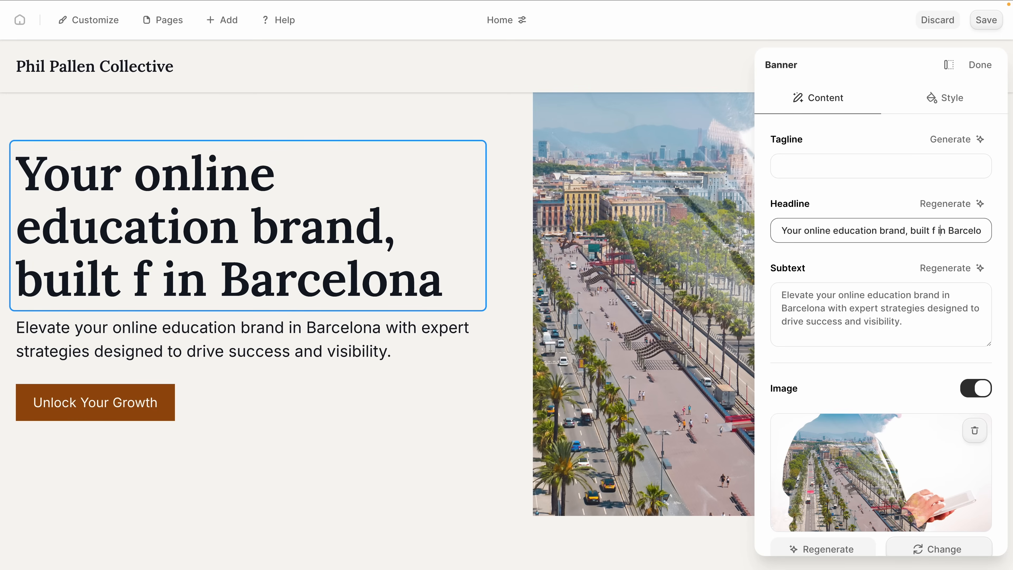
pyautogui.press('BackSpace')
pyautogui.press('BackSpace')
pyautogui.press('BackSpace')
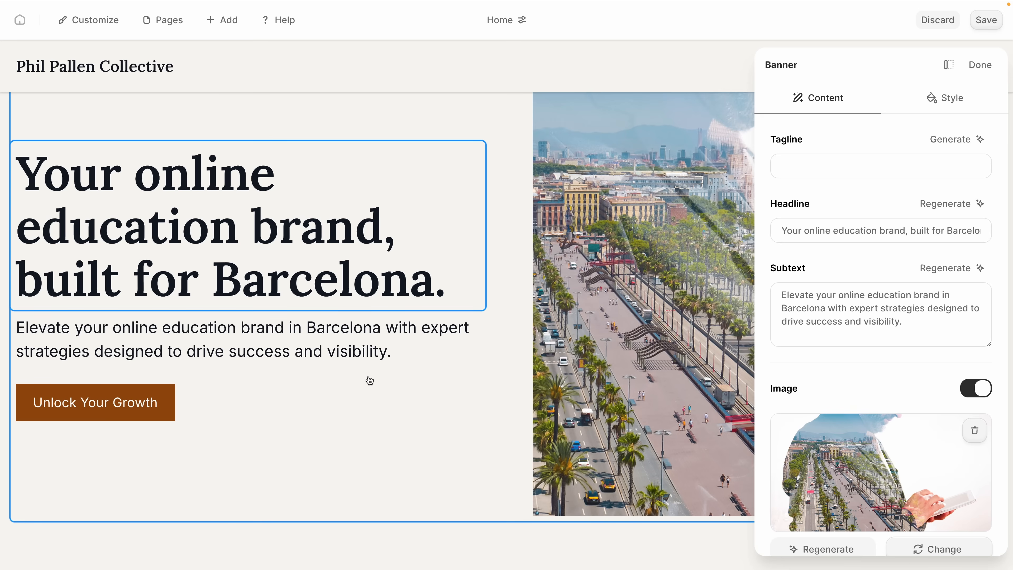
pyautogui.click(981, 66)
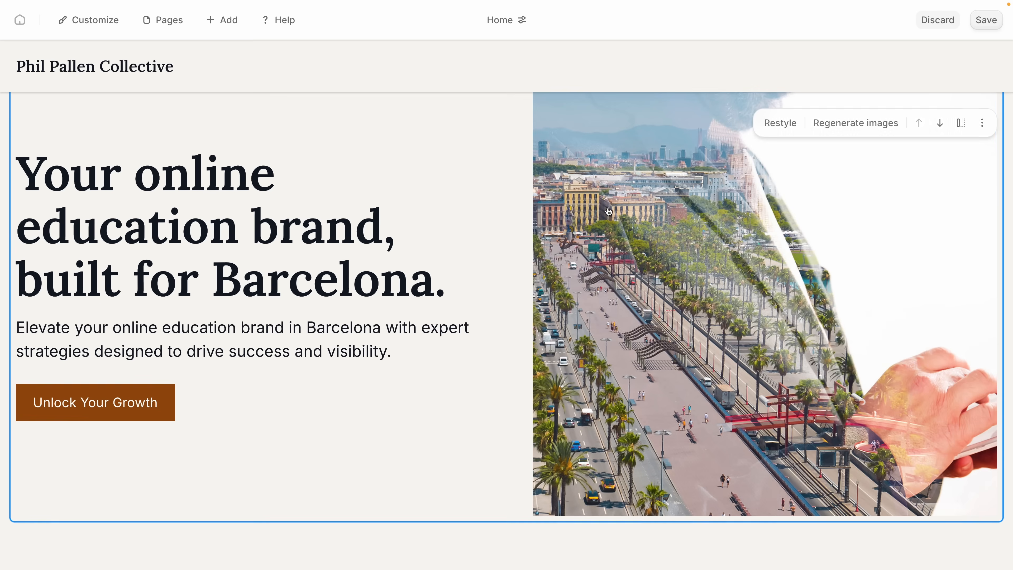
# Replace the banner image with FF251501.jpg uploaded from the Downloads folder.
pyautogui.click(671, 219)
pyautogui.click(924, 239)
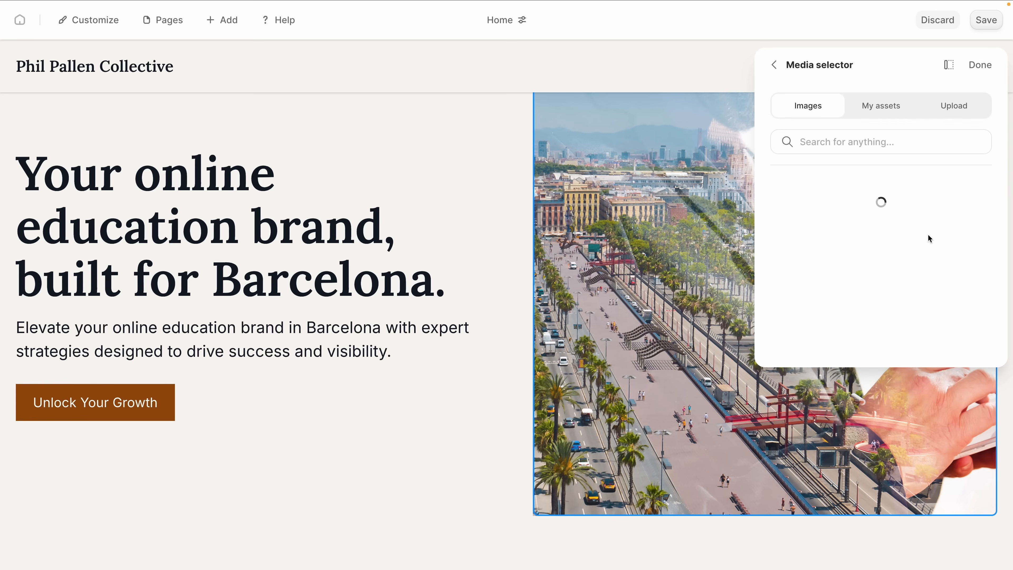
pyautogui.click(954, 105)
pyautogui.click(882, 217)
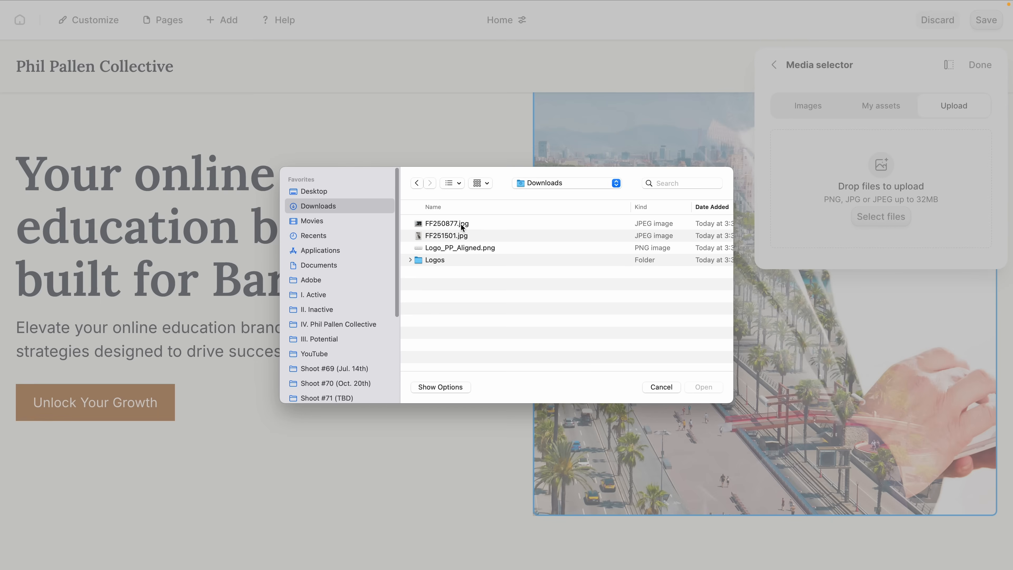
pyautogui.click(452, 236)
pyautogui.doubleClick(452, 236)
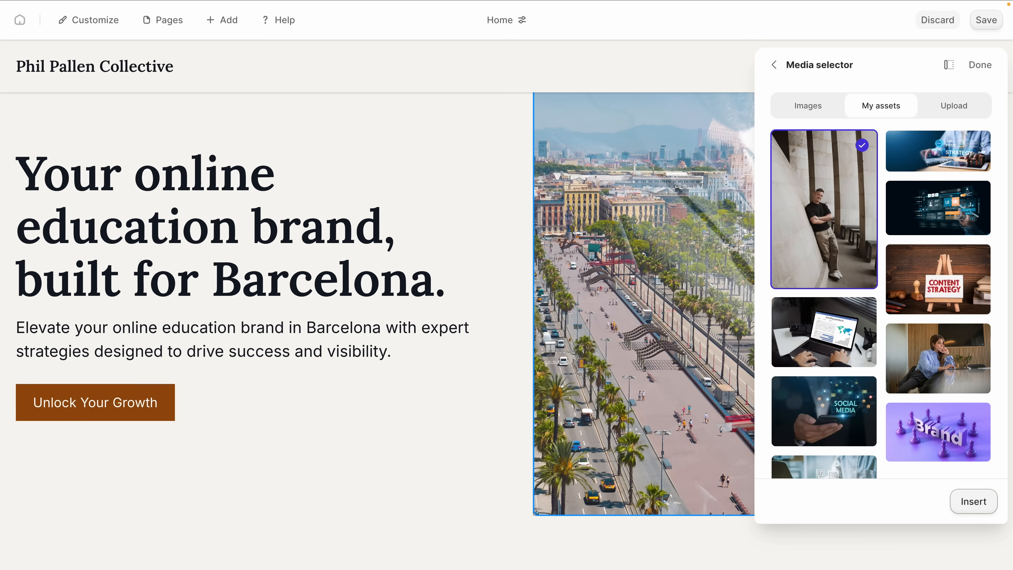
pyautogui.click(974, 501)
pyautogui.click(526, 286)
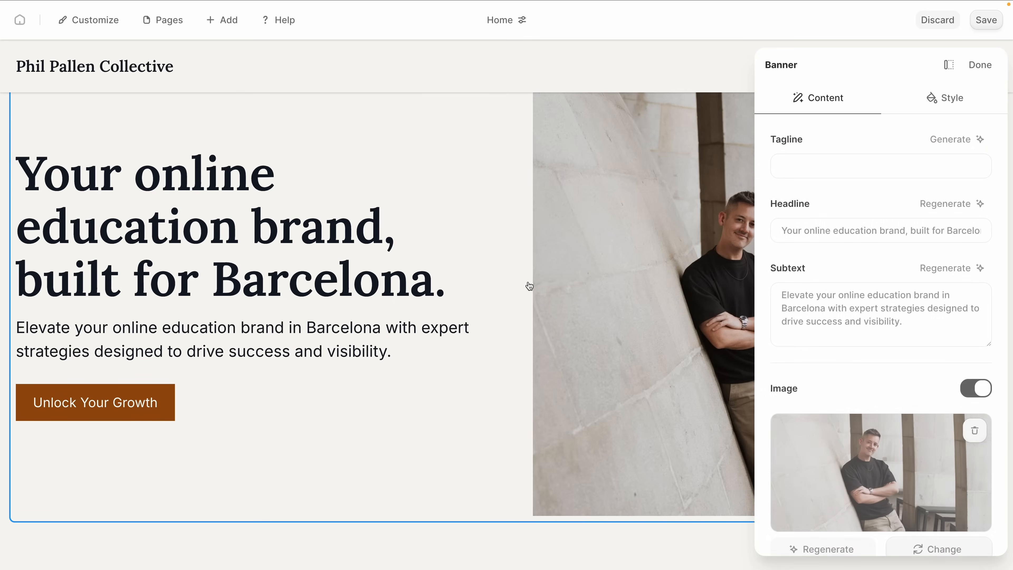
pyautogui.click(971, 72)
# Delete the first placeholder logo from the logo showcase section.
pyautogui.scroll(-5, 491, 267)
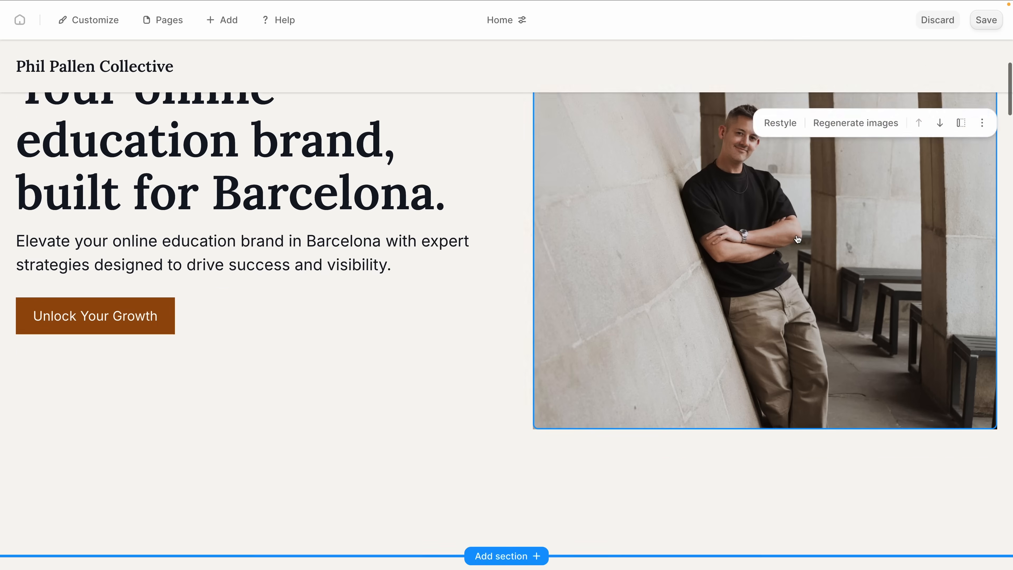
pyautogui.click(552, 278)
pyautogui.scroll(-3, 891, 356)
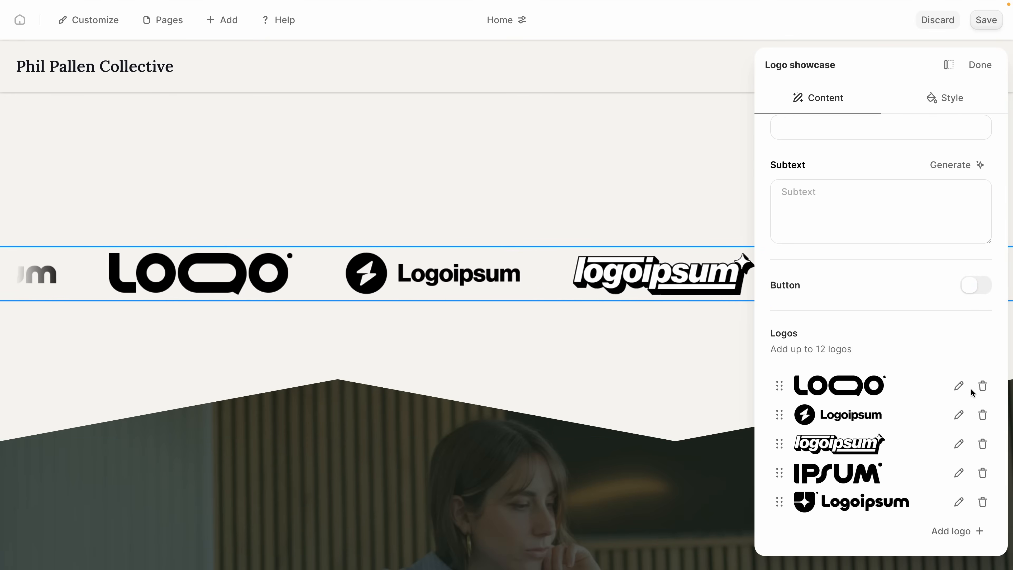
pyautogui.click(983, 386)
pyautogui.click(570, 307)
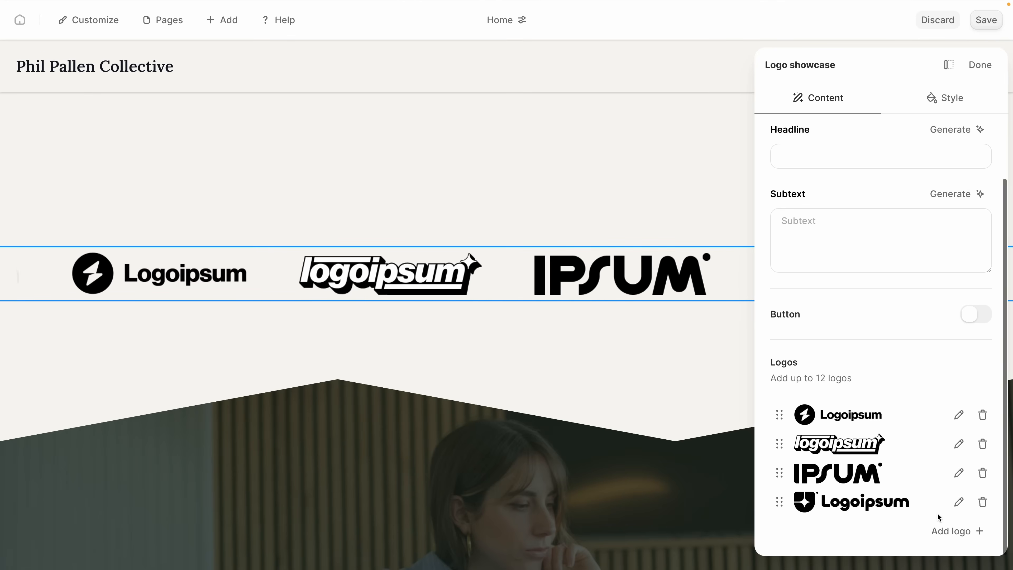
# Upload the six PNG files from the Logos folder, ecamm-logo.png through manychat-logo.png, to the logo showcase.
pyautogui.click(958, 531)
pyautogui.click(822, 149)
pyautogui.click(954, 105)
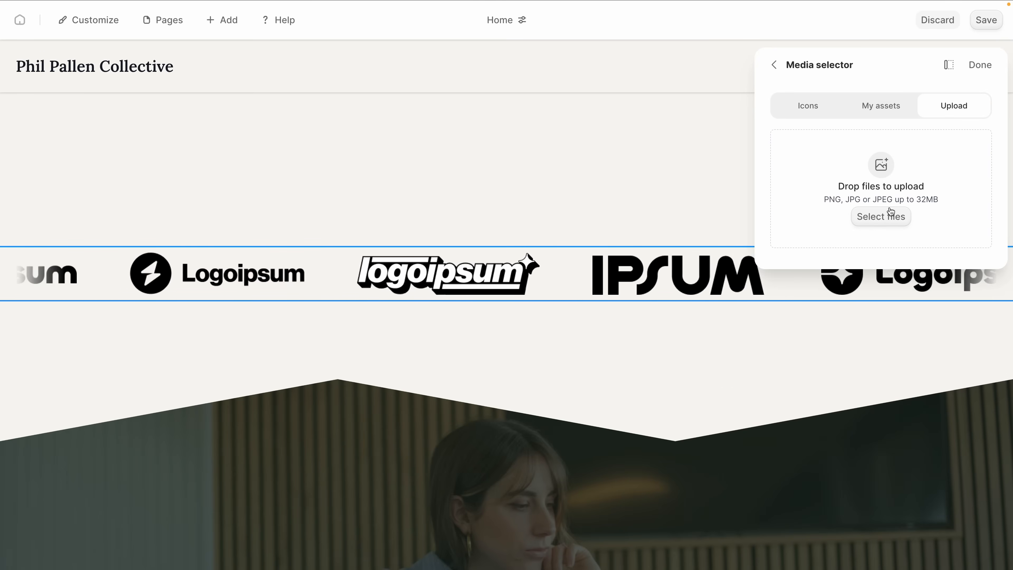
pyautogui.click(881, 216)
pyautogui.doubleClick(423, 260)
pyautogui.click(442, 224)
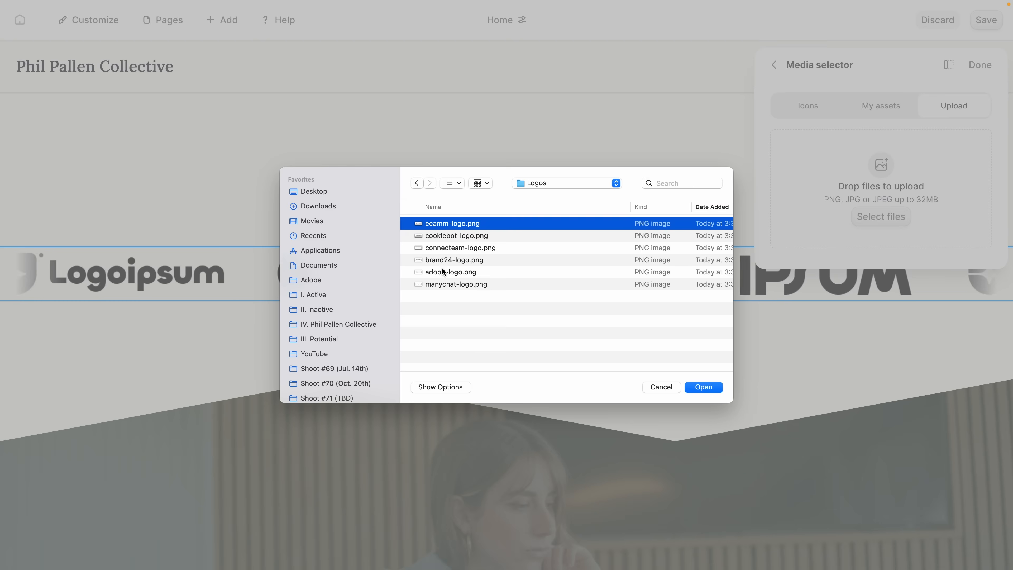
pyautogui.keyDown('shift'); pyautogui.click(447, 284); pyautogui.keyUp('shift')
pyautogui.press('Return')
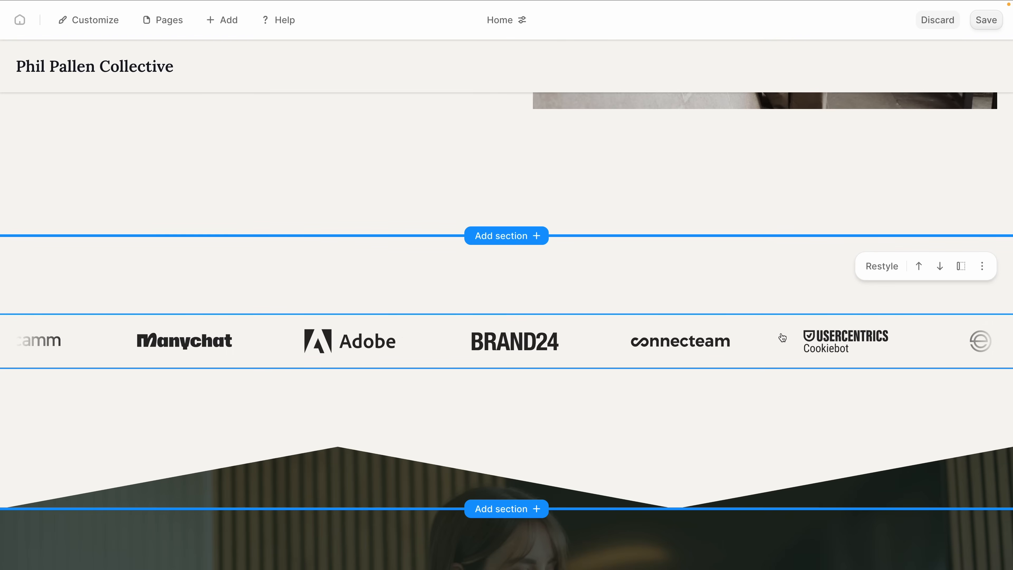
# Regenerate the image of the Strategic Brand Development item in the services section.
pyautogui.scroll(-15, 783, 337)
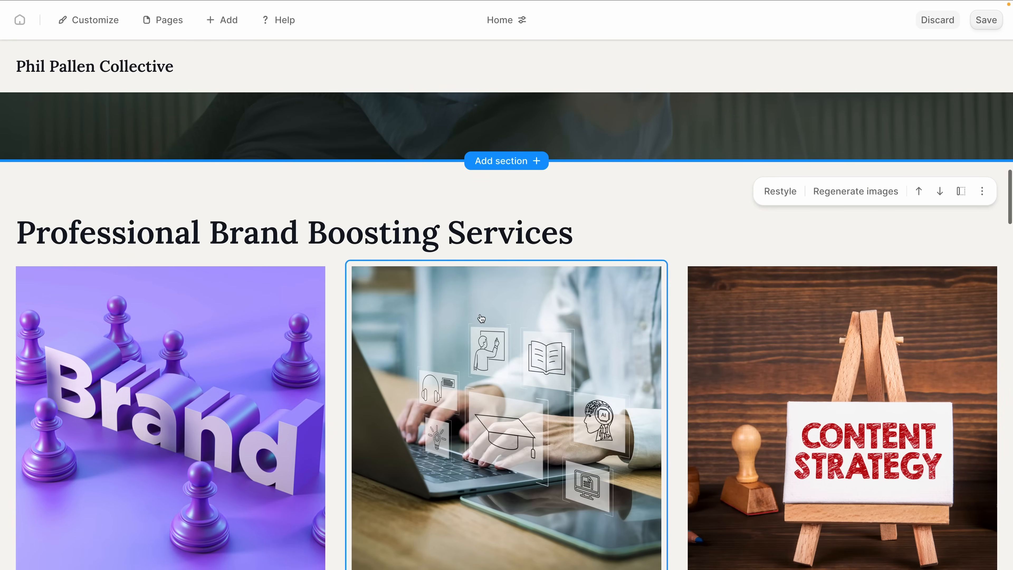
pyautogui.click(286, 342)
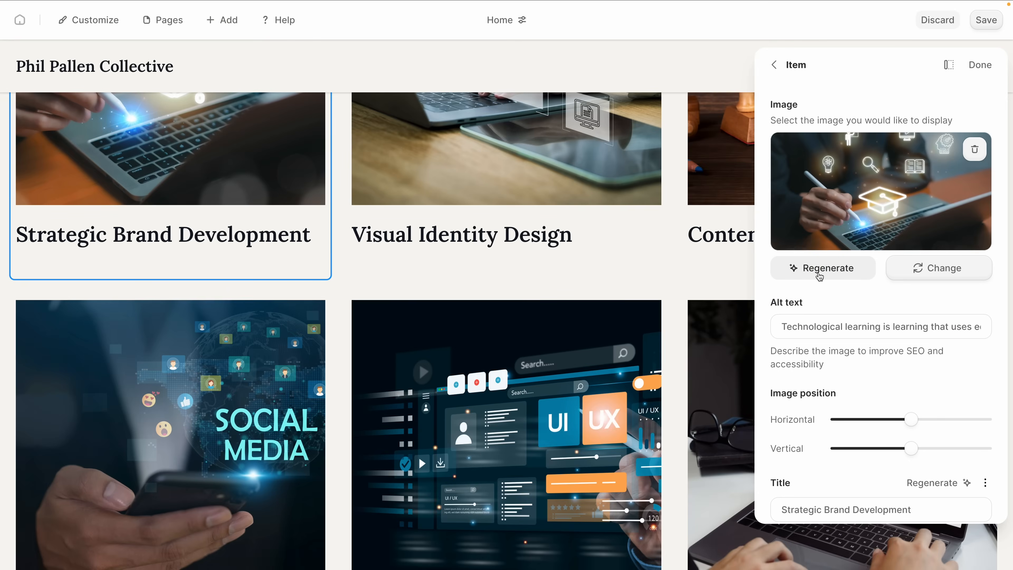
pyautogui.scroll(5, 636, 282)
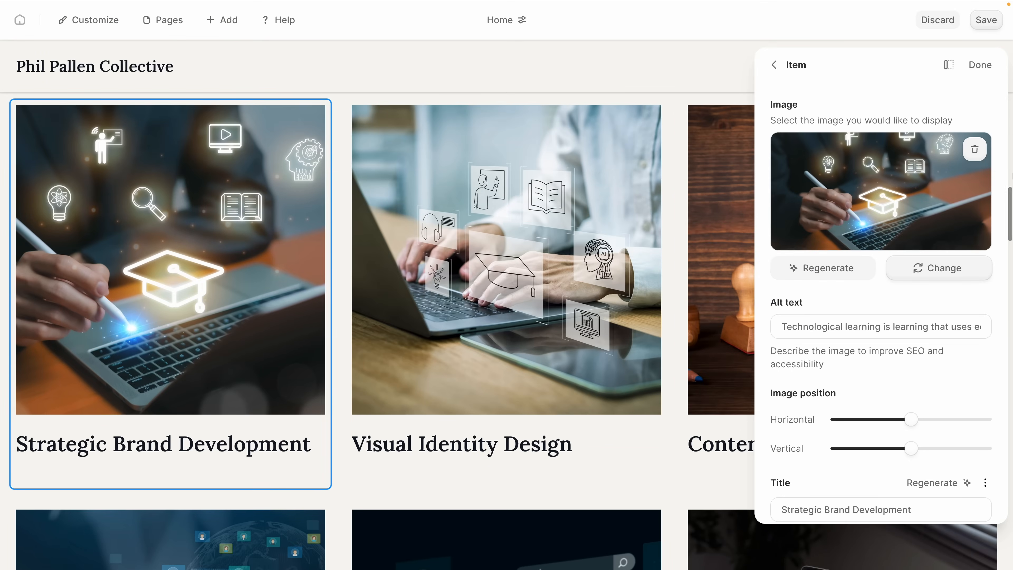
pyautogui.click(979, 64)
# Switch the header logo's source to File Upload and upload Logo_PP_Aligned.png as the site logo.
pyautogui.scroll(10, 335, 397)
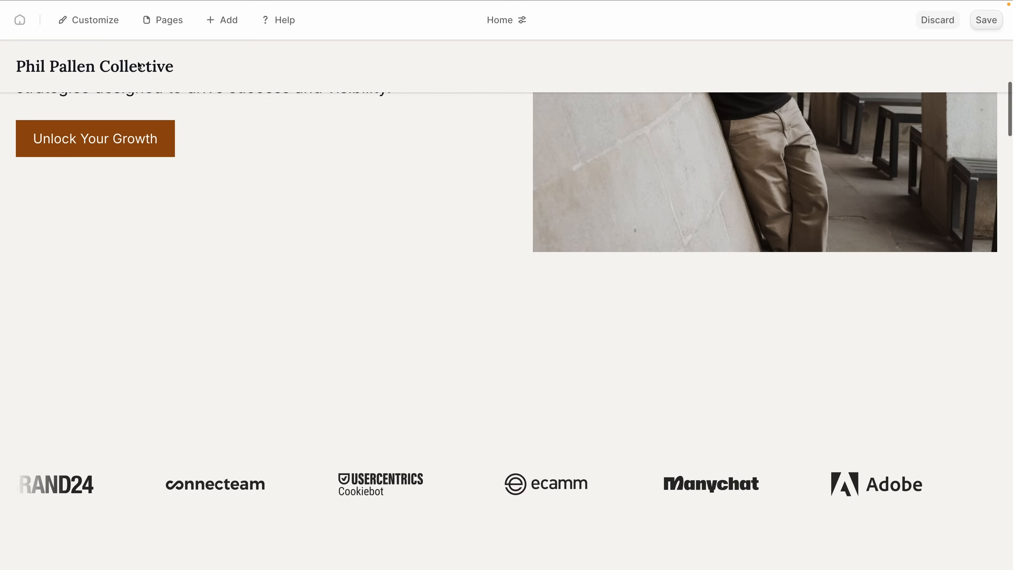
pyautogui.click(127, 74)
pyautogui.click(865, 152)
pyautogui.click(858, 179)
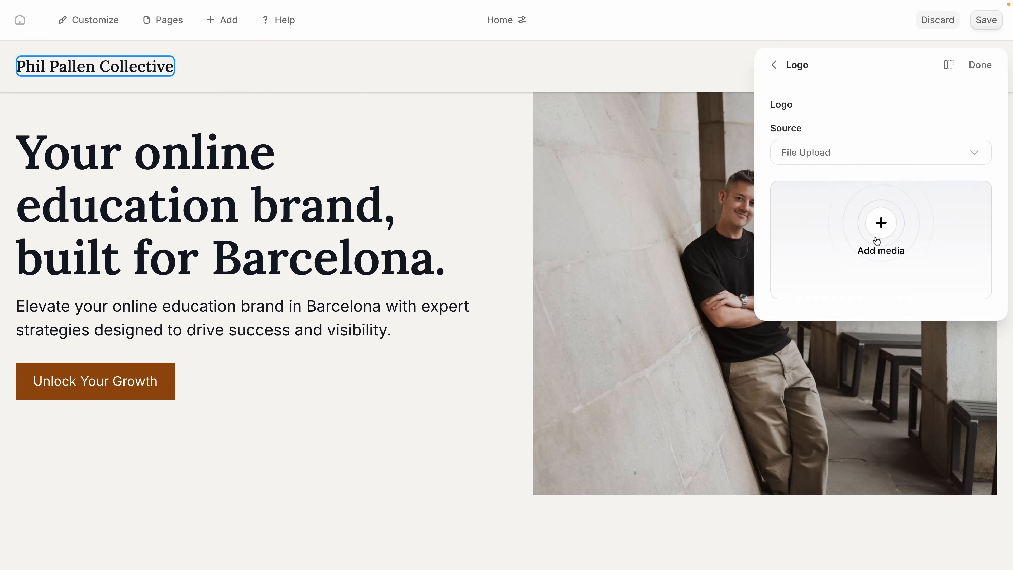
pyautogui.click(879, 228)
pyautogui.click(953, 106)
pyautogui.click(890, 217)
pyautogui.doubleClick(464, 249)
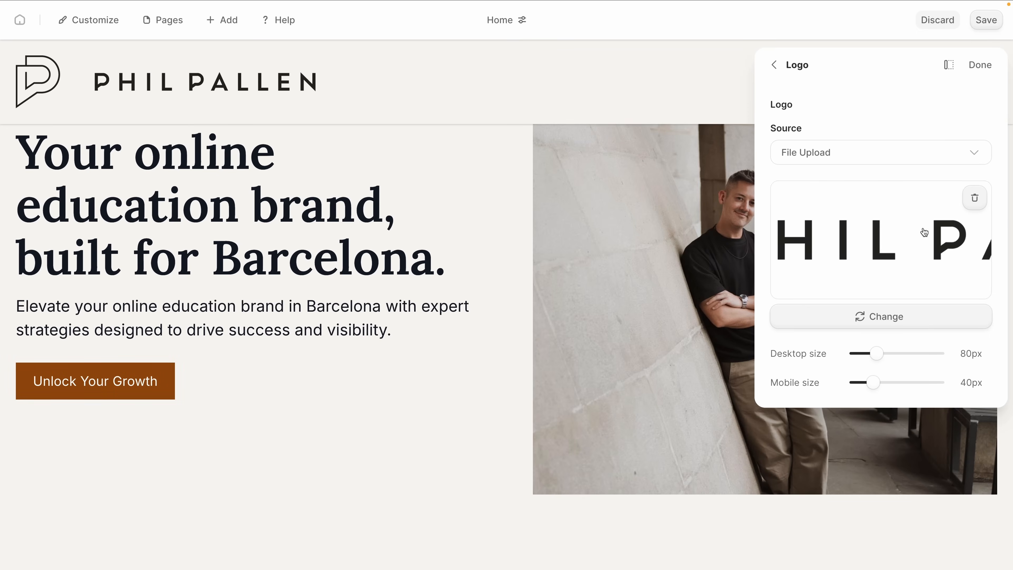
pyautogui.click(980, 64)
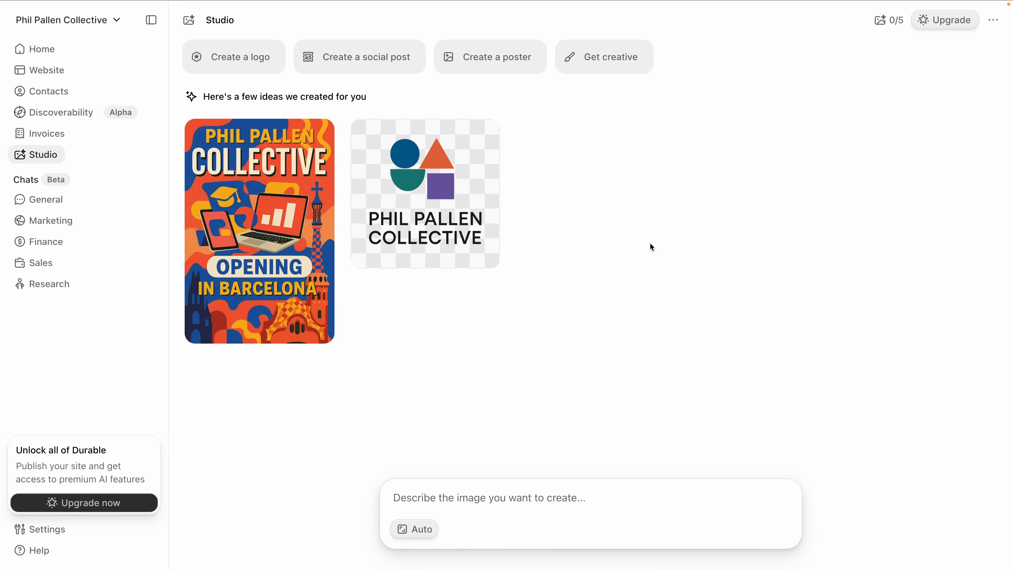
# Start a new logo in Studio using the Greenstone Financial hexagon-and-leaf style as the reference.
pyautogui.click(202, 59)
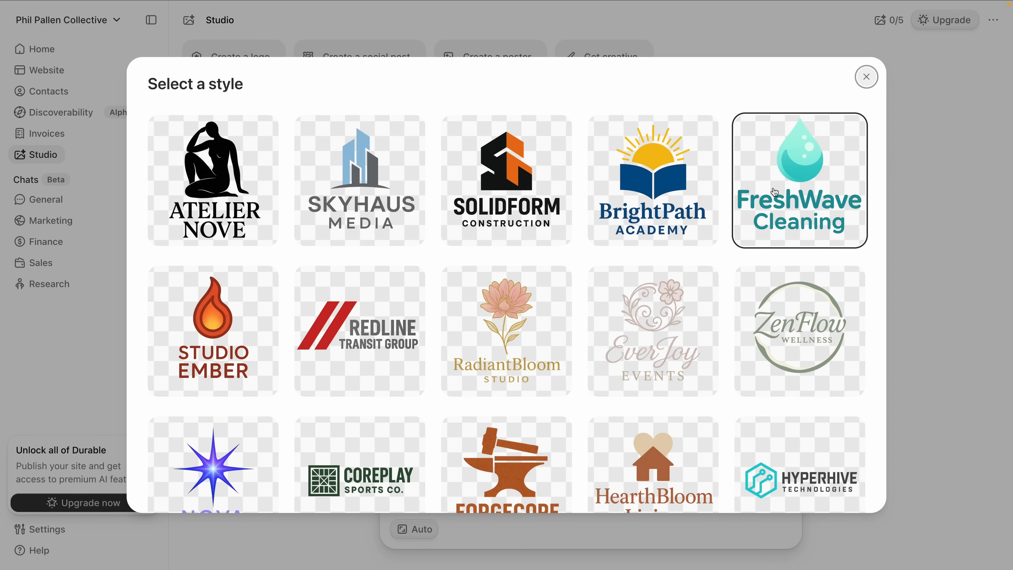
pyautogui.scroll(-3, 775, 193)
pyautogui.scroll(-2, 213, 248)
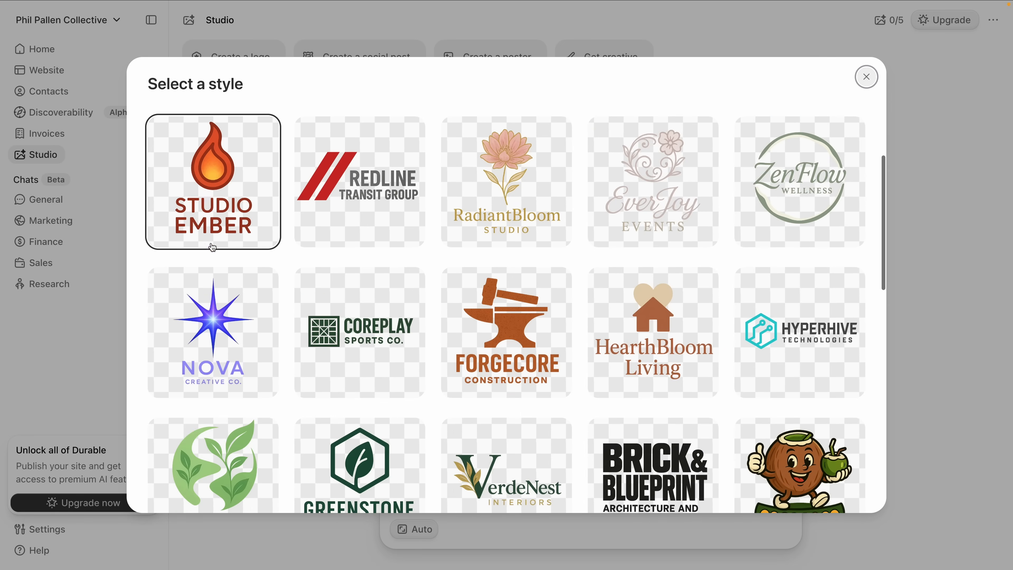
pyautogui.scroll(-1, 213, 247)
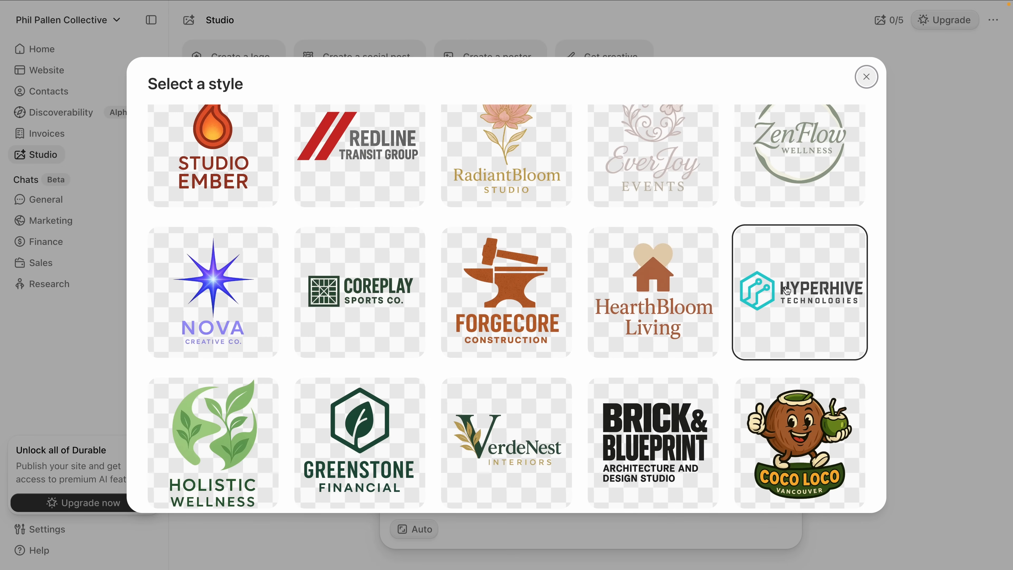
pyautogui.scroll(-2, 787, 290)
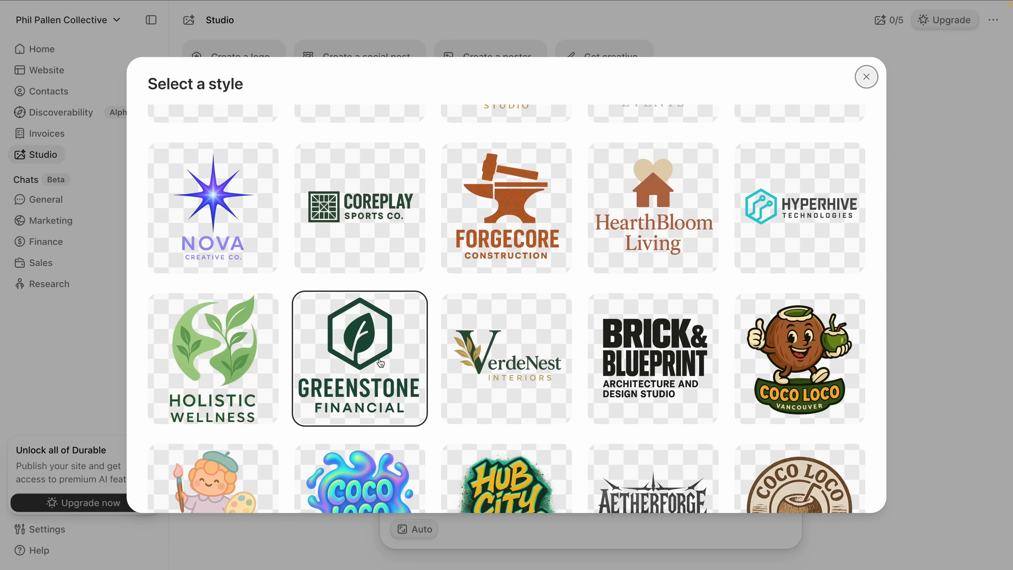
pyautogui.click(382, 361)
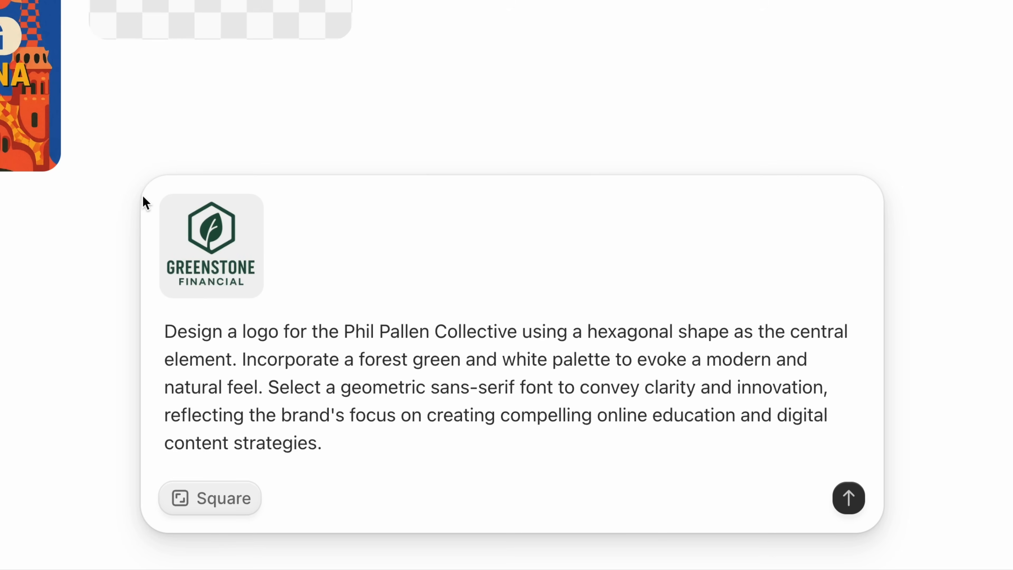
# Set the logo's aspect ratio to Horizontal (3:2).
pyautogui.click(199, 500)
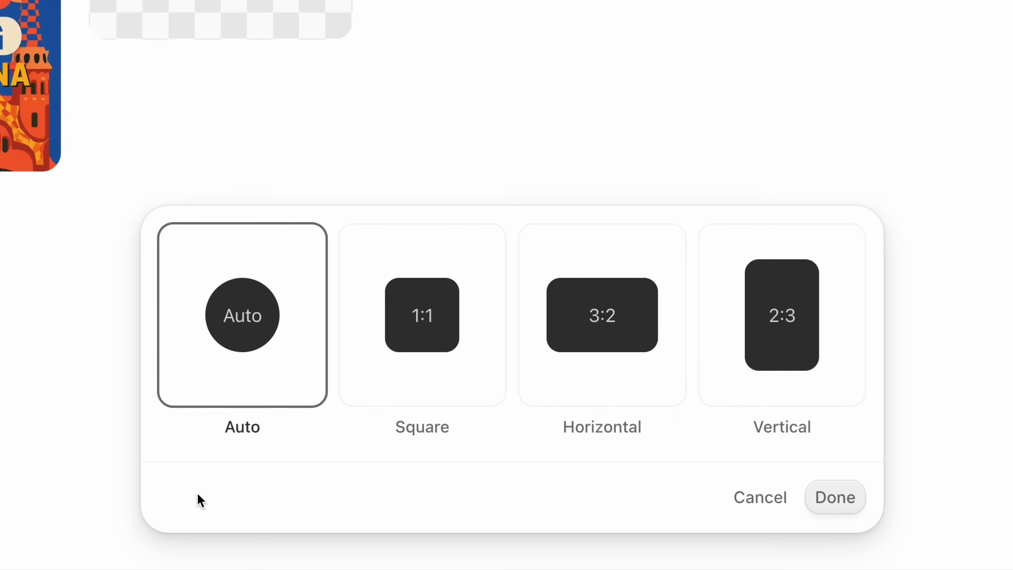
pyautogui.click(621, 366)
pyautogui.click(835, 499)
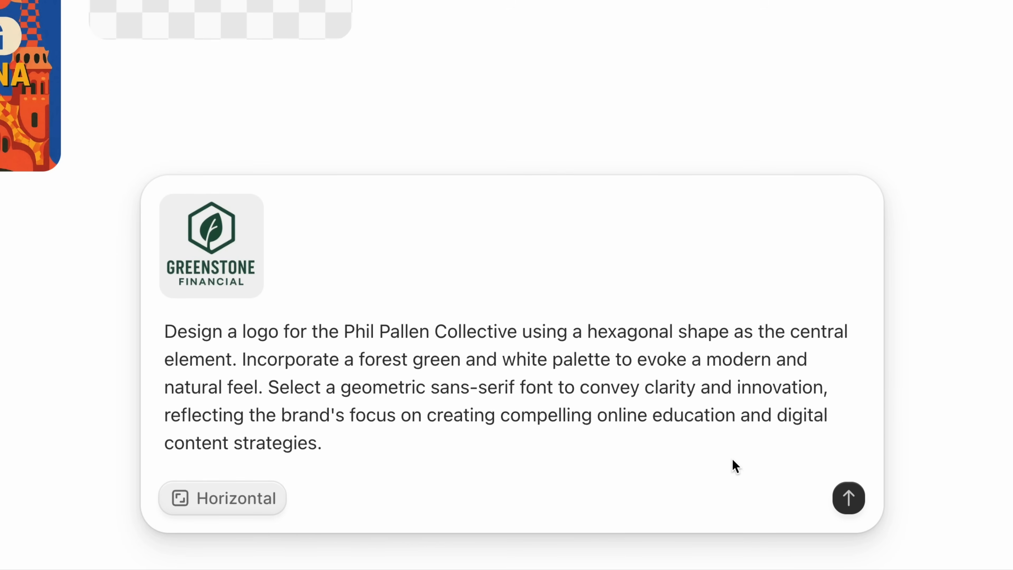
# Generate the hexagonal Phil Pallen Collective logo from the prepared prompt and view the result enlarged.
pyautogui.click(856, 503)
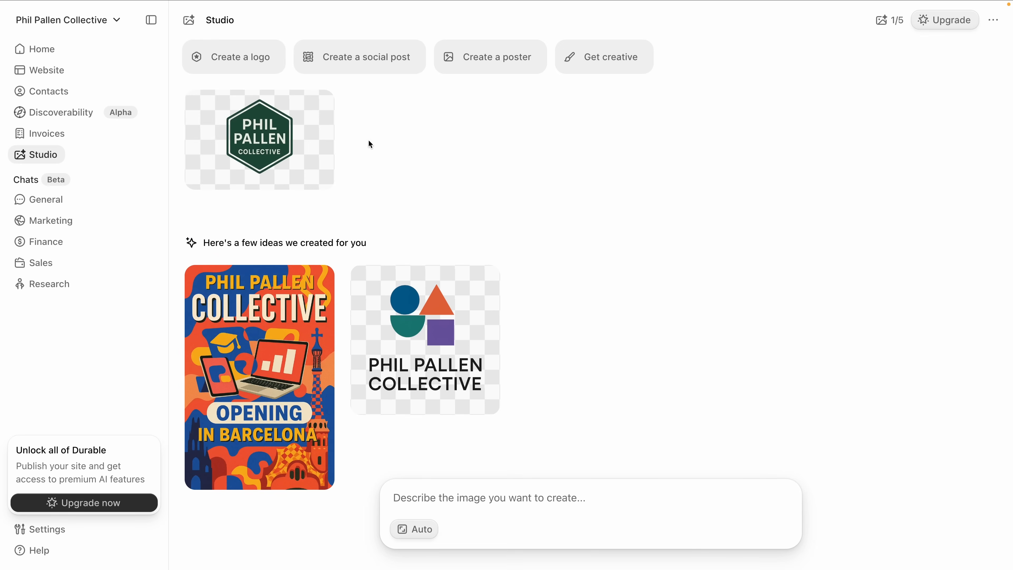
pyautogui.click(260, 140)
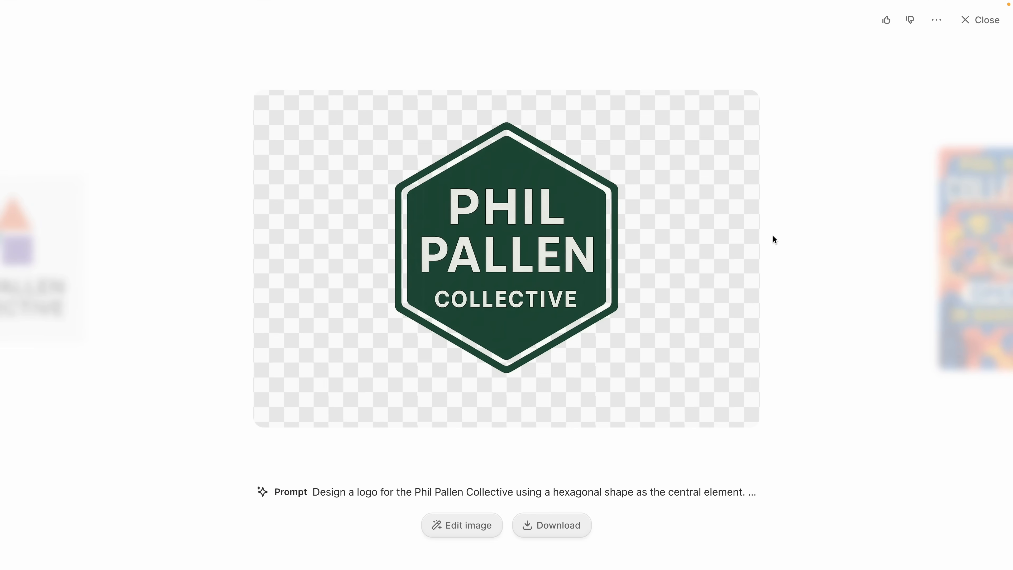
pyautogui.click(969, 26)
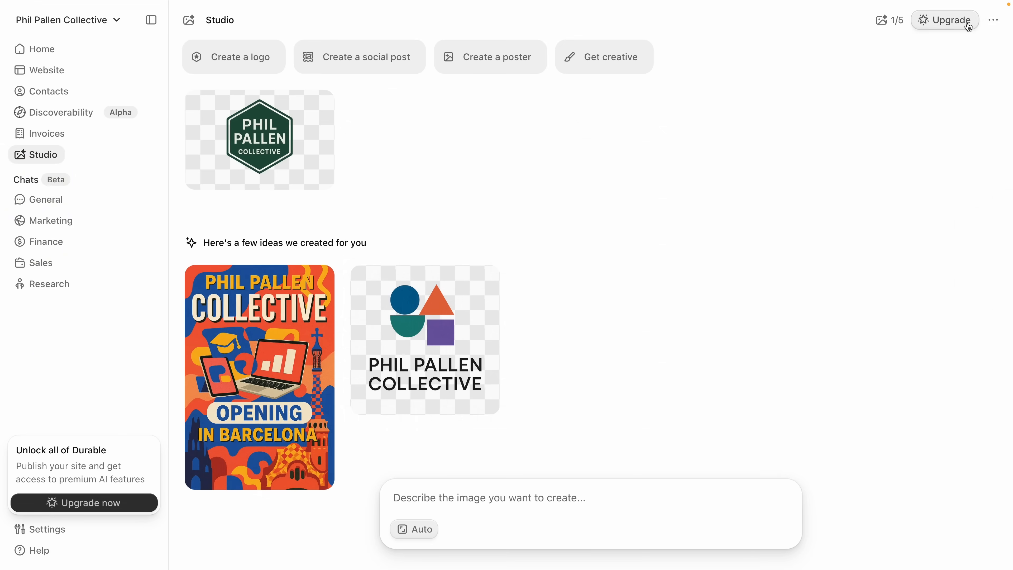
# Browse the style galleries for social posts and posters in Studio without choosing a style.
pyautogui.click(328, 61)
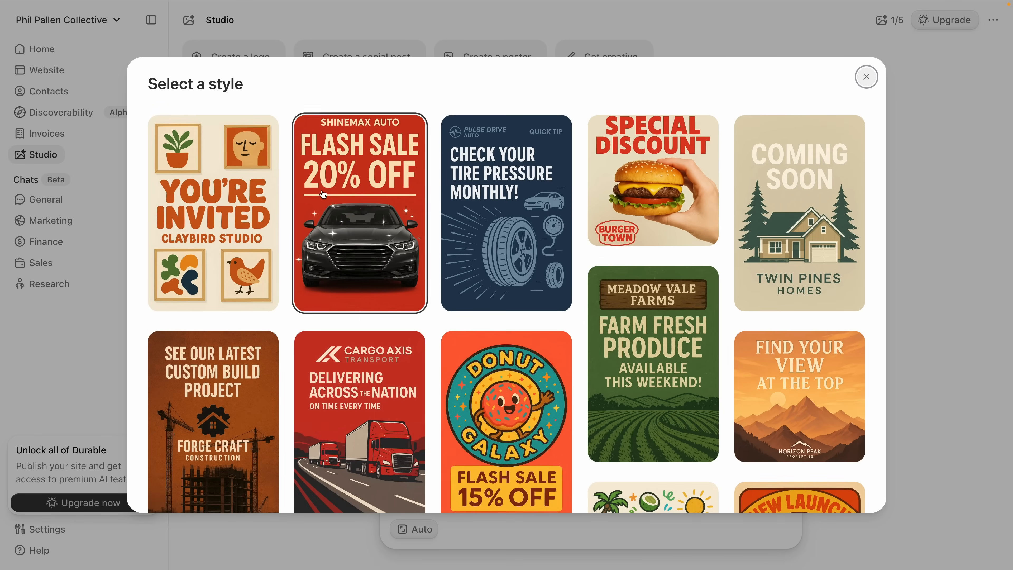
pyautogui.scroll(-3, 798, 256)
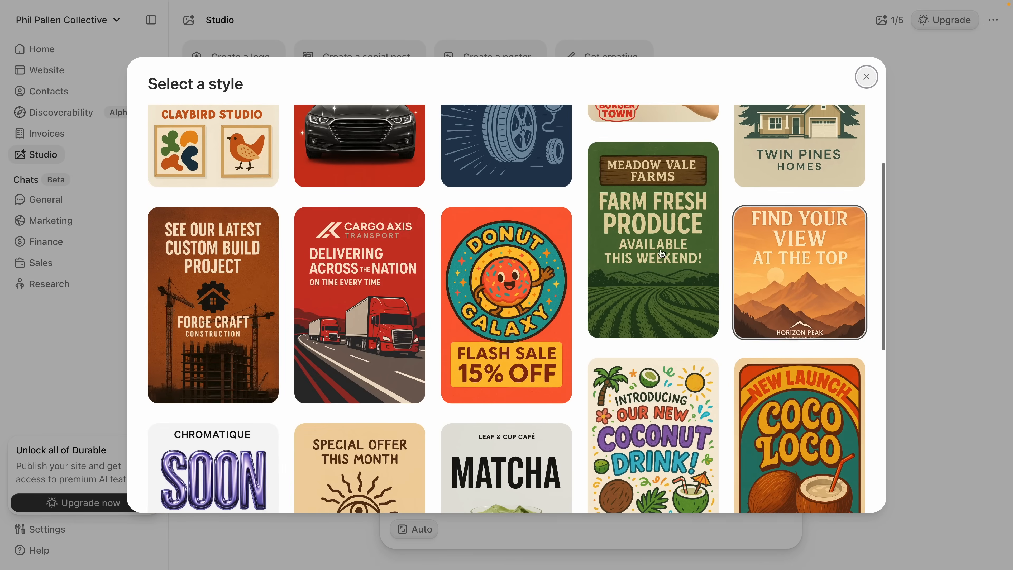
pyautogui.scroll(-3, 230, 316)
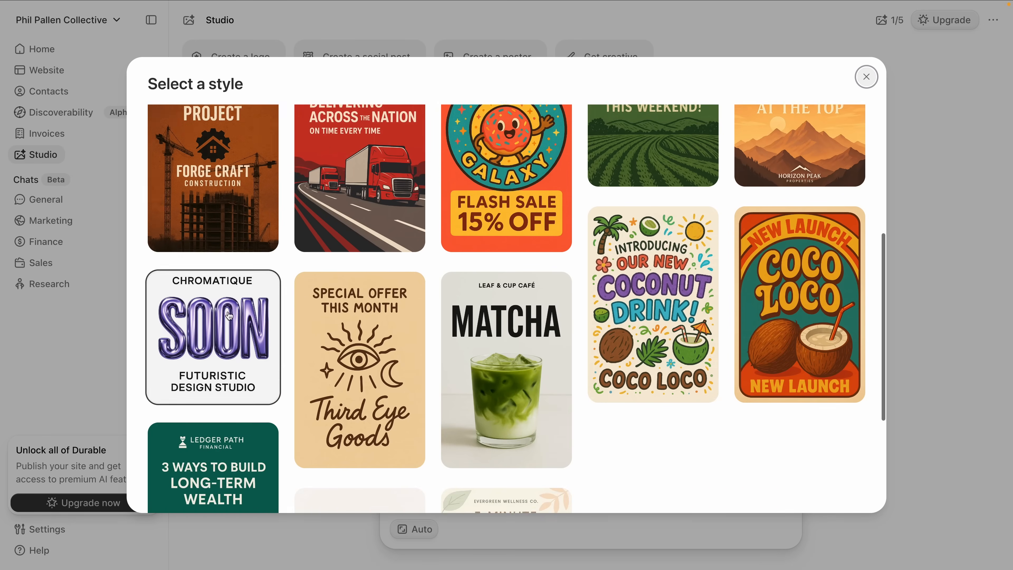
pyautogui.scroll(-1, 229, 316)
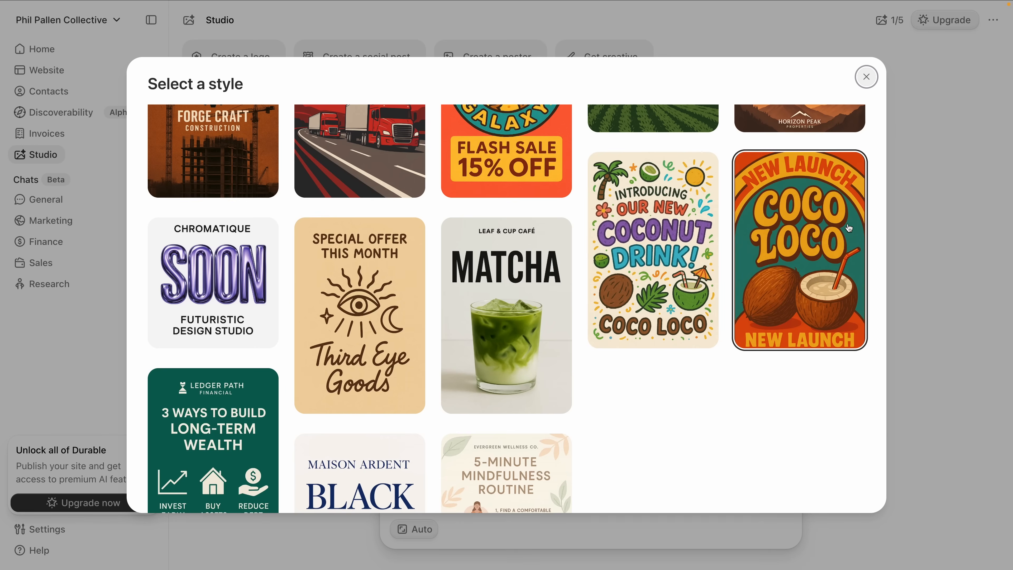
pyautogui.click(868, 77)
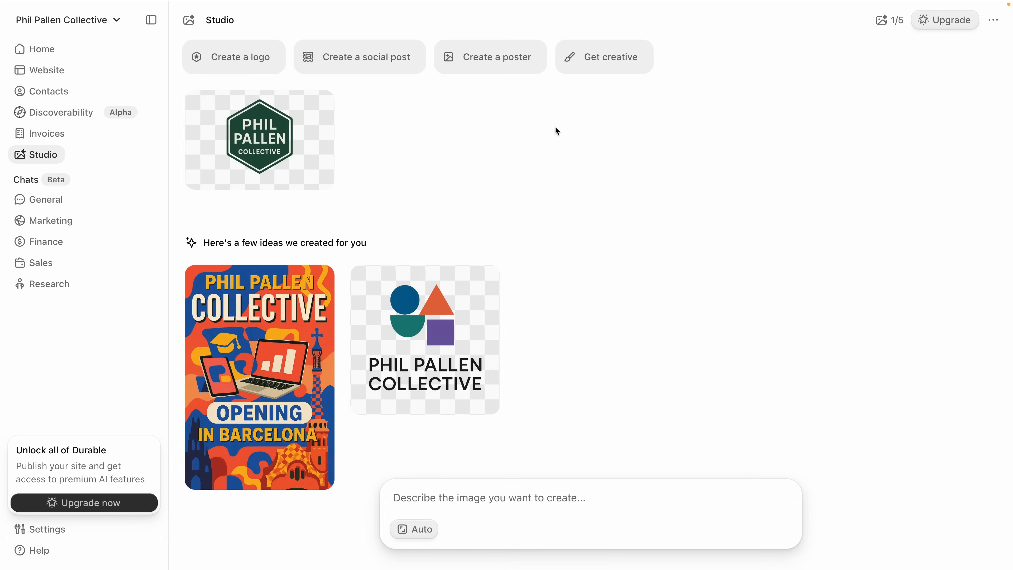
pyautogui.click(492, 67)
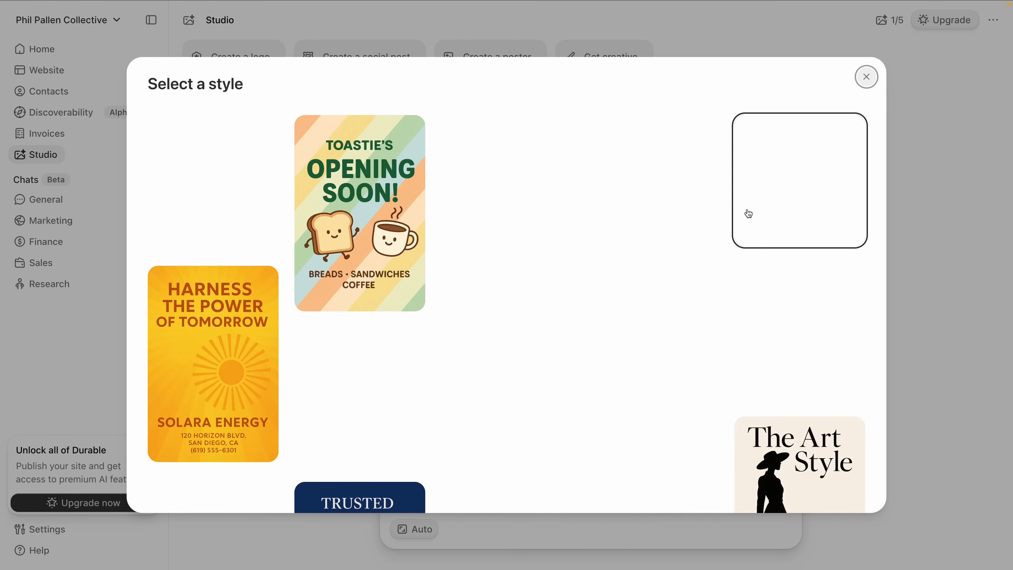
pyautogui.scroll(-4, 766, 211)
pyautogui.scroll(-12, 766, 210)
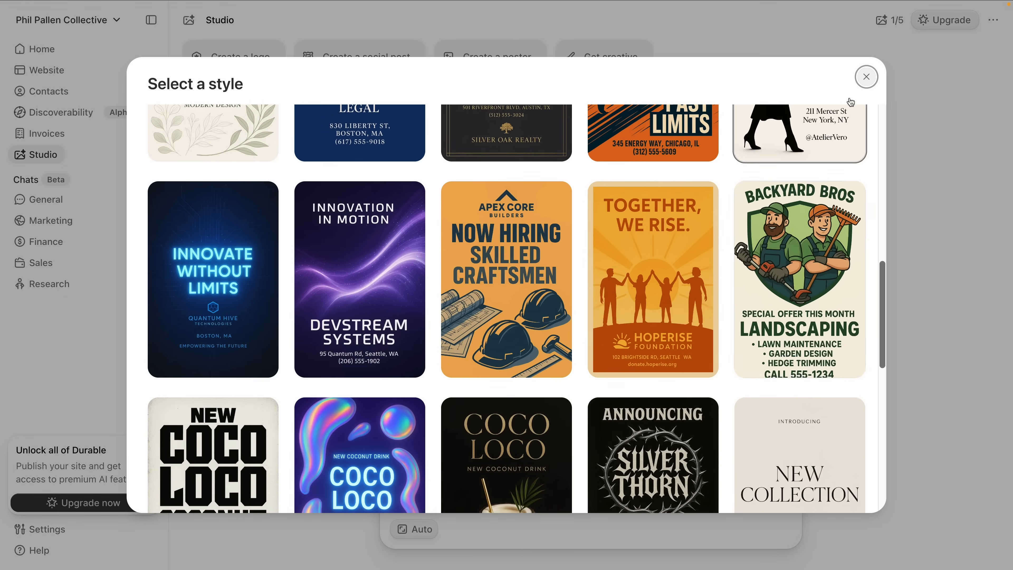
pyautogui.click(867, 77)
# Generate a vertical 3D action figure image from the creative blister-pack toy style with its suggested prompt, and open the result.
pyautogui.click(647, 61)
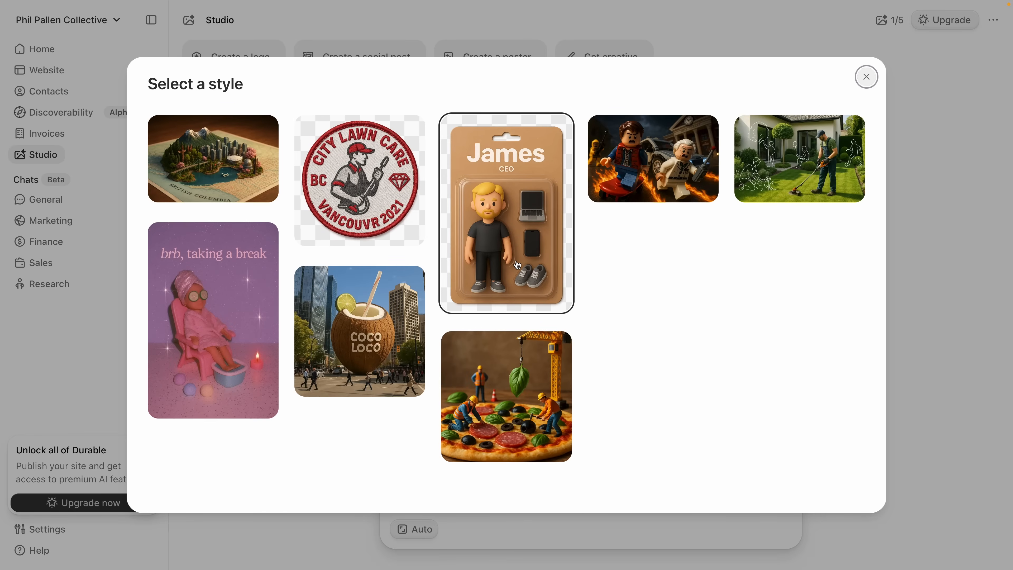
pyautogui.click(517, 265)
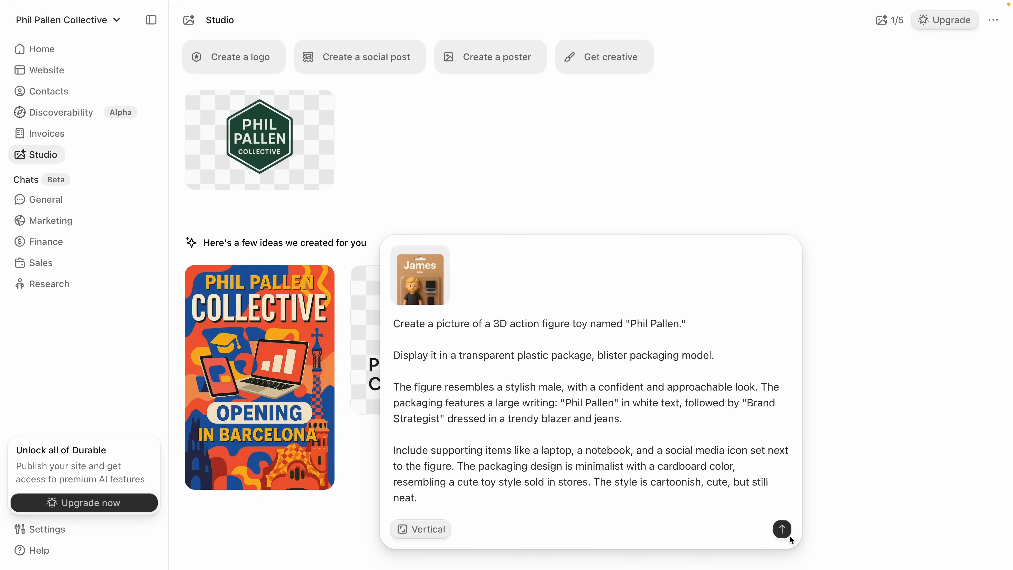
pyautogui.click(787, 534)
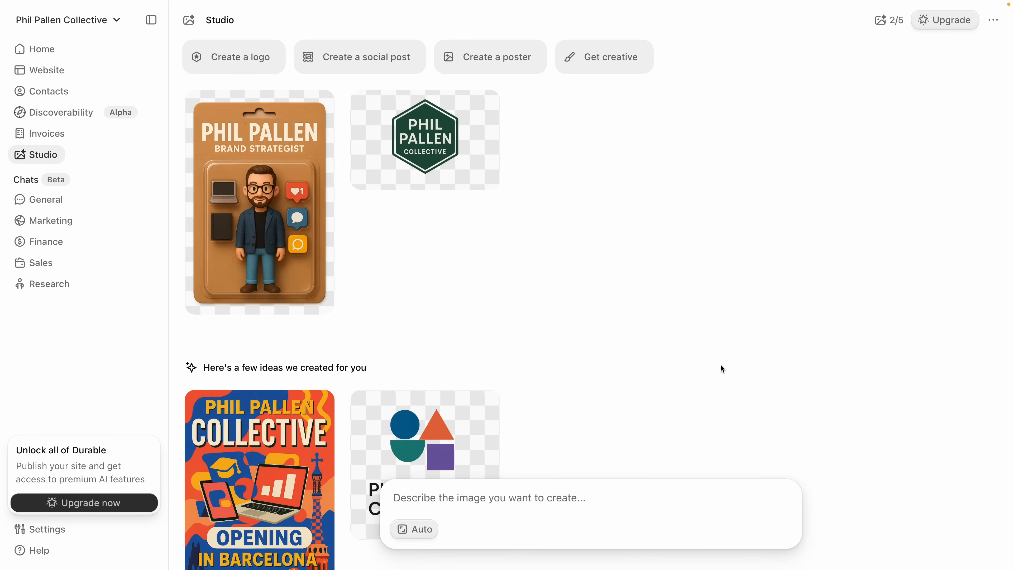
pyautogui.click(315, 280)
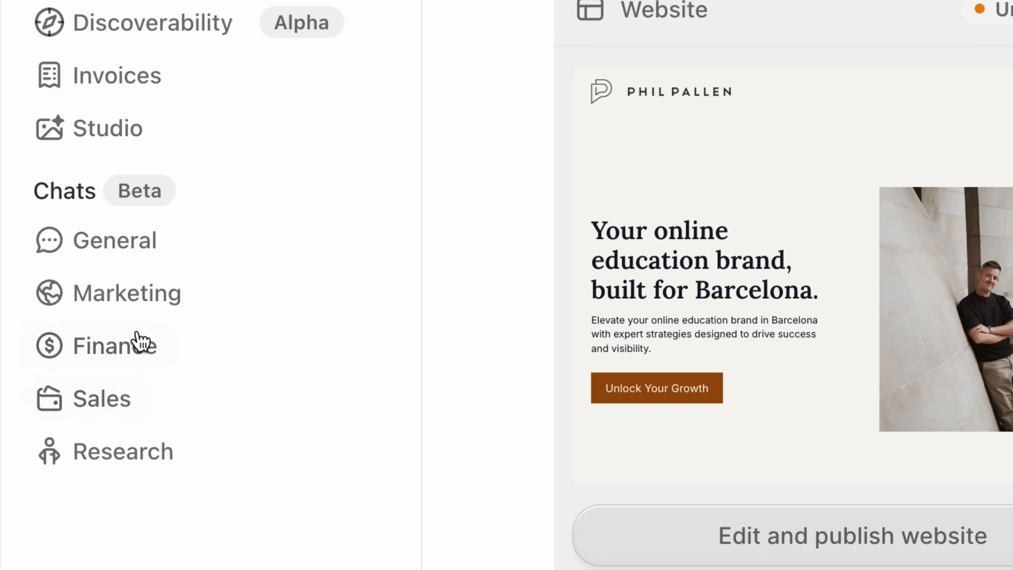
# Ask in a new Marketing chat for a short, clear and professional social post announcing brand strategy sessions in Barcelona.
pyautogui.click(135, 304)
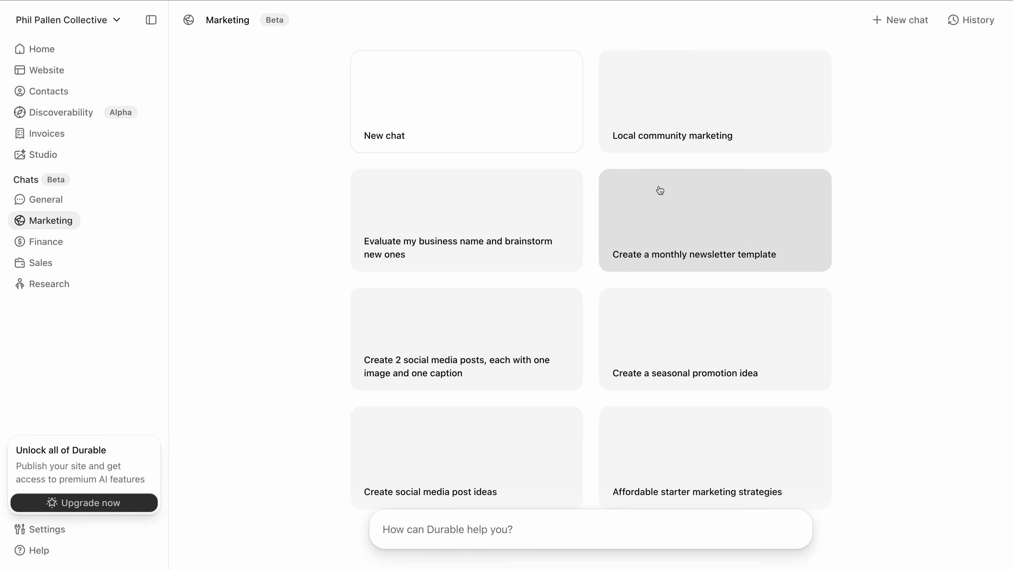
pyautogui.click(473, 134)
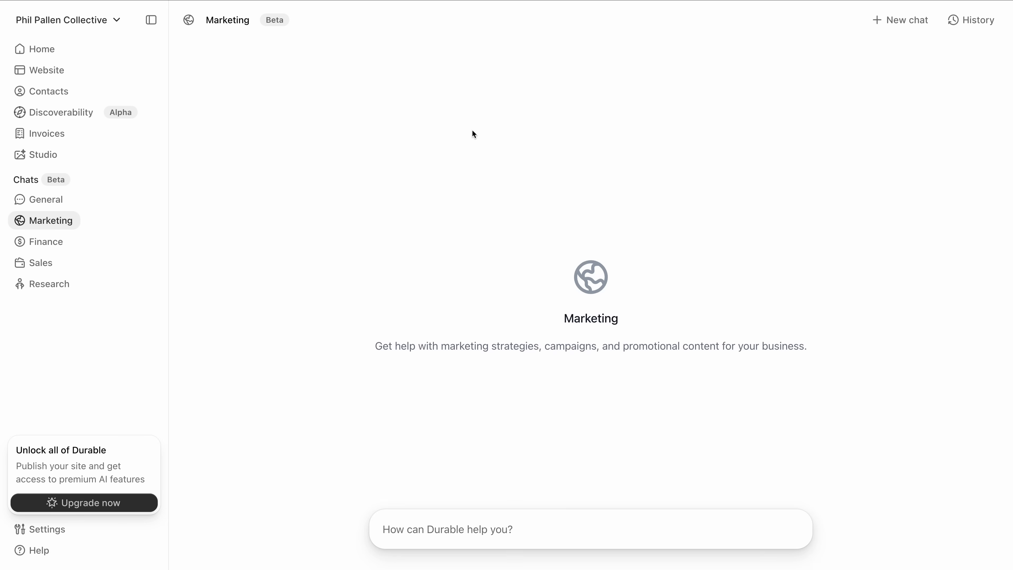
pyautogui.write('Write a short ')
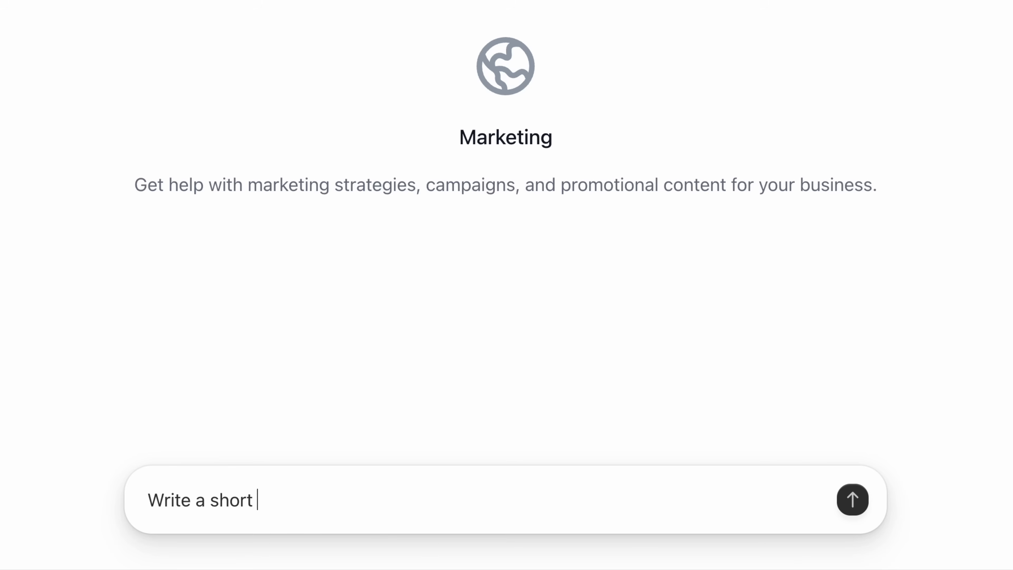
pyautogui.write("social post announcing that I'm now offering brand strate")
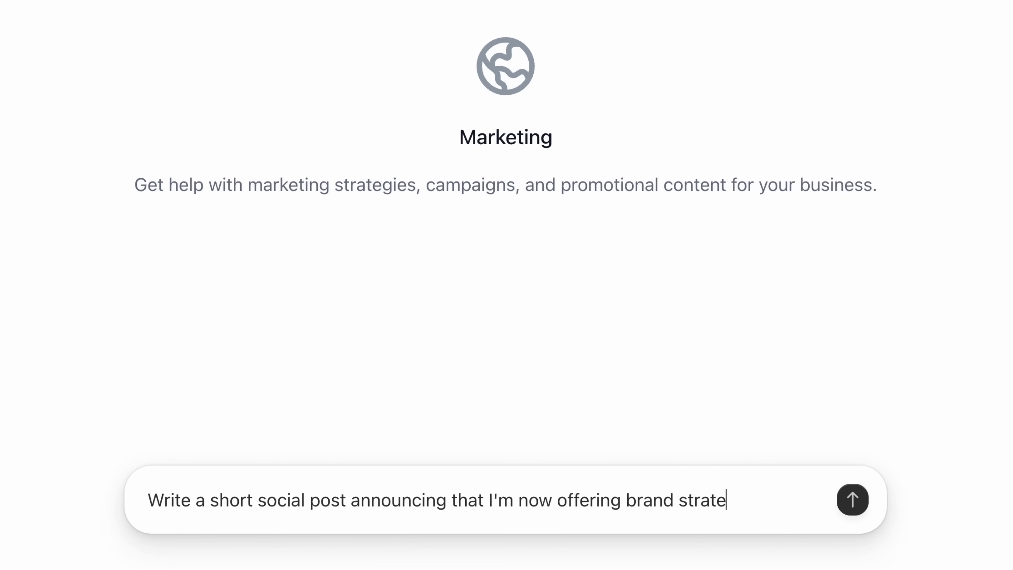
pyautogui.write('gy sessions in Barcelona')
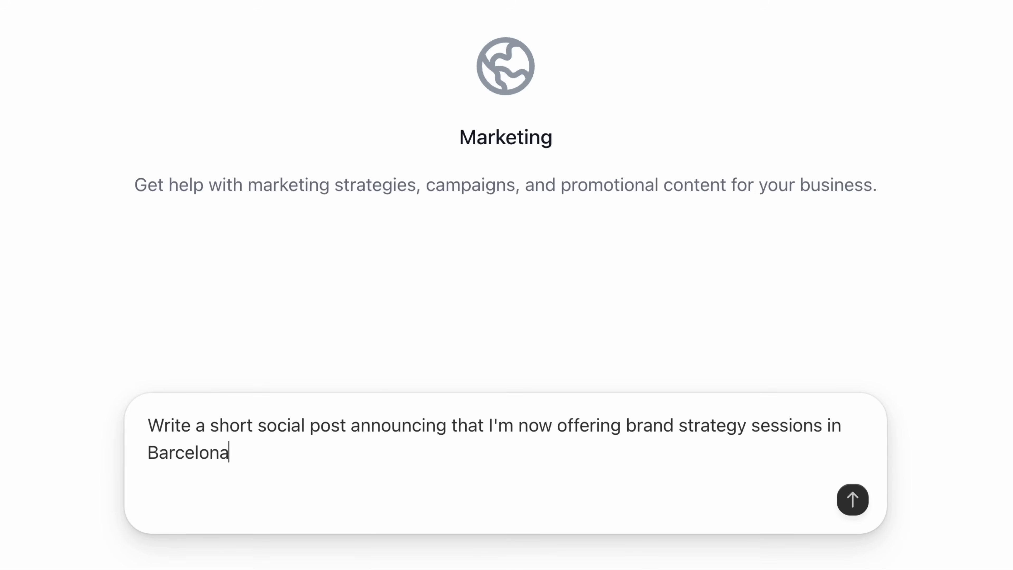
pyautogui.write('. Keep it clear and professional.')
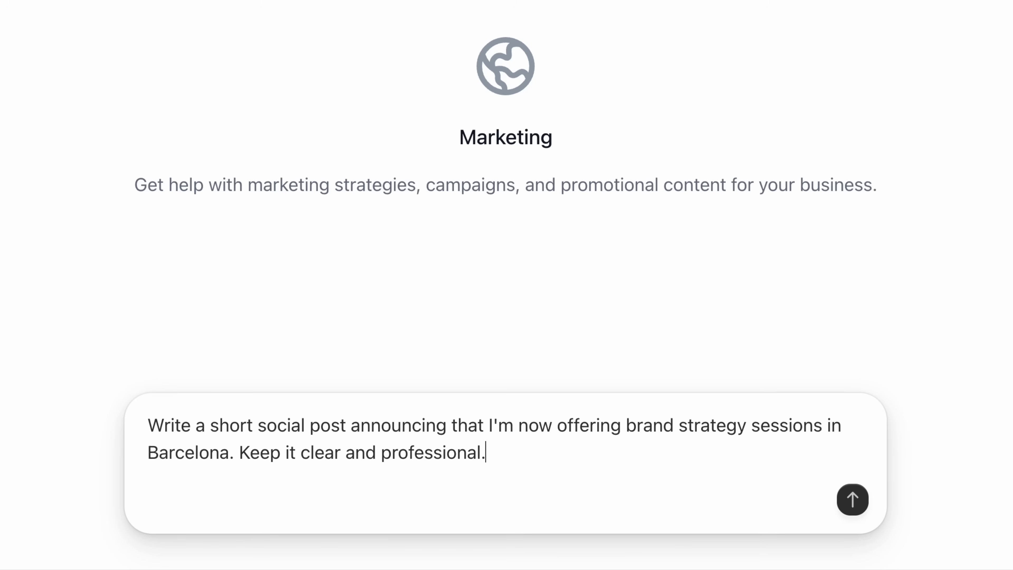
pyautogui.click(853, 501)
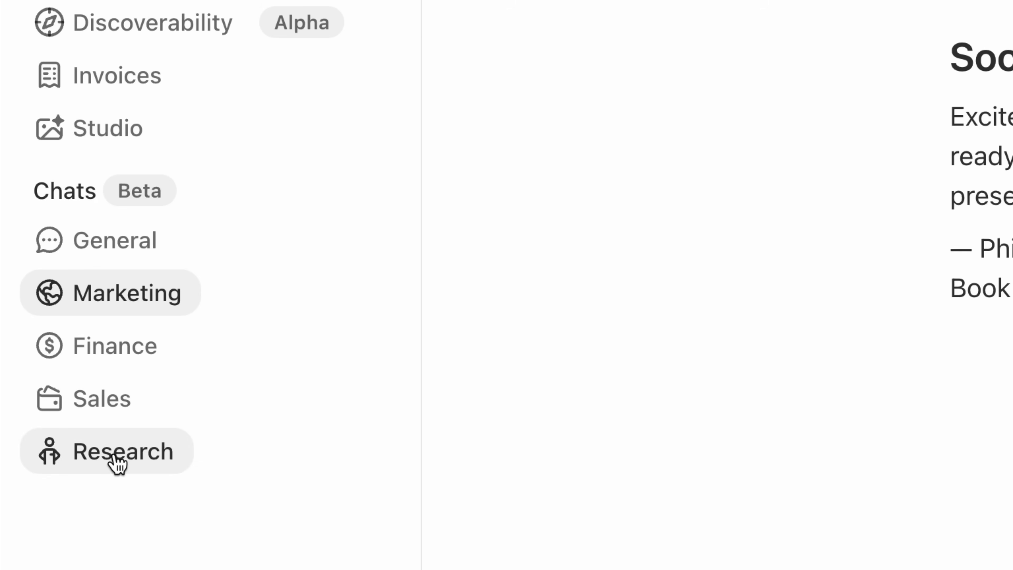
# Ask in a new Research chat for three content ideas for the next blog post about brand strategy for online educators.
pyautogui.click(116, 462)
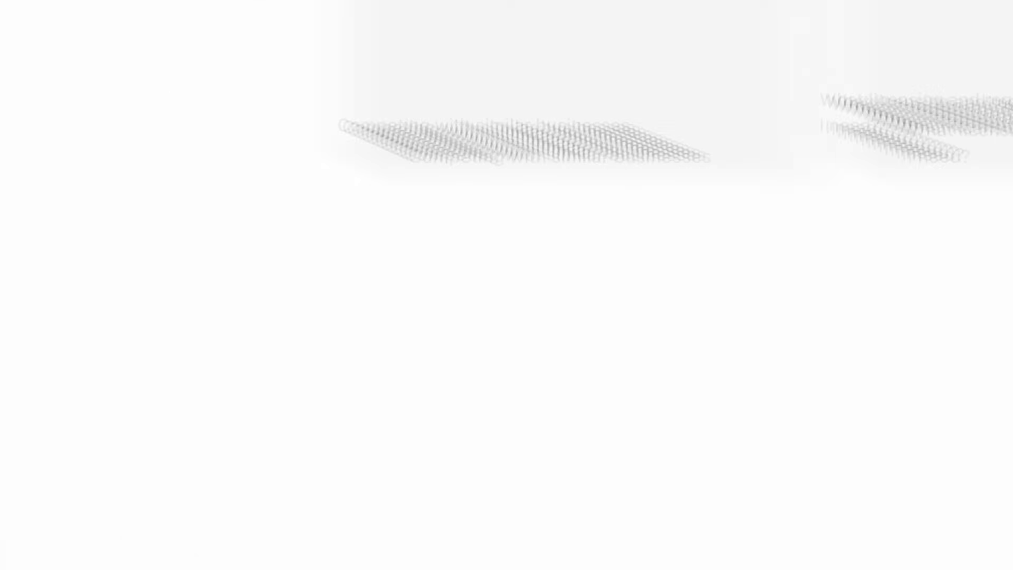
pyautogui.write('Give me three conten')
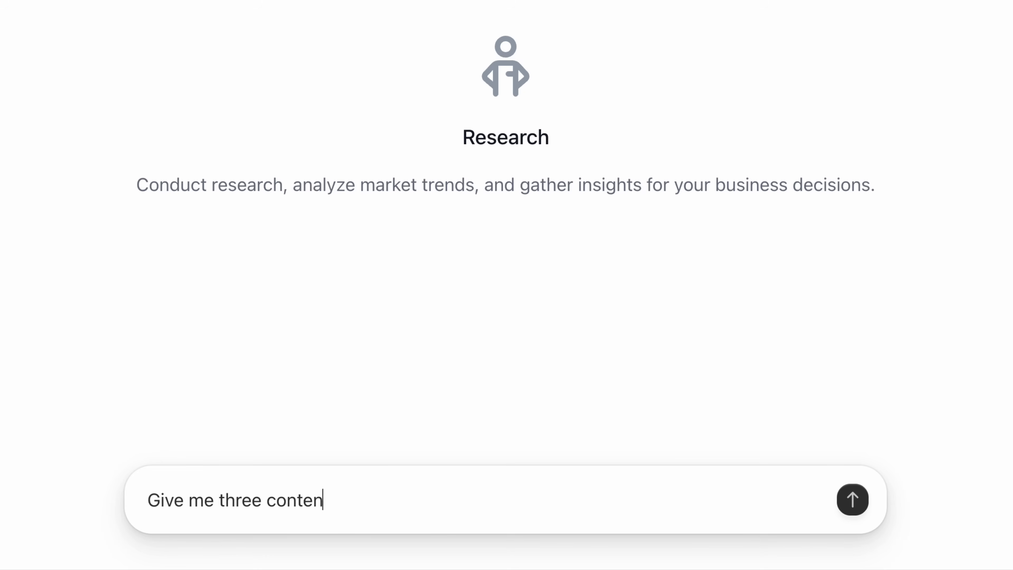
pyautogui.write('t ideas for my next blog ')
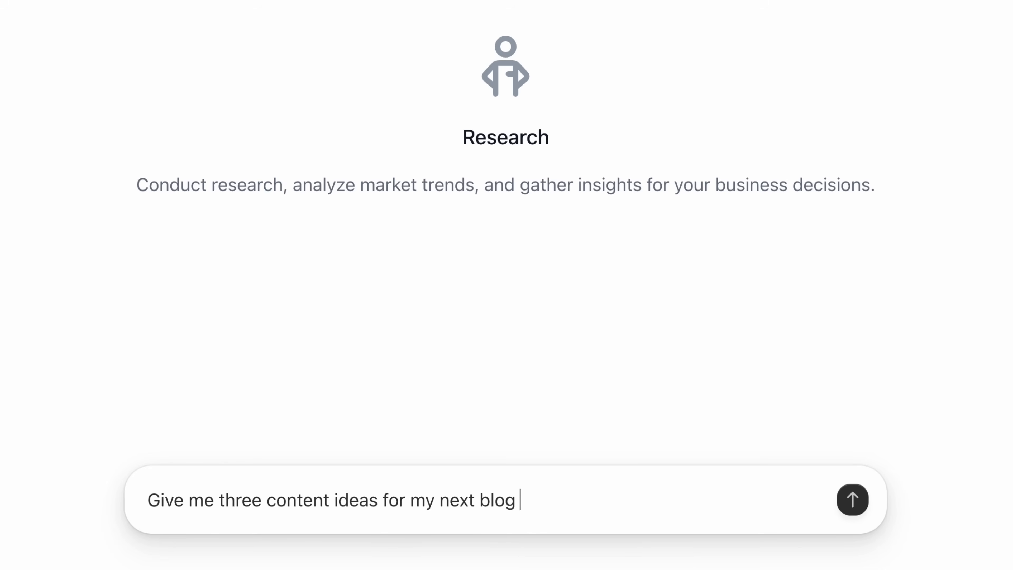
pyautogui.write('post about brand strateg')
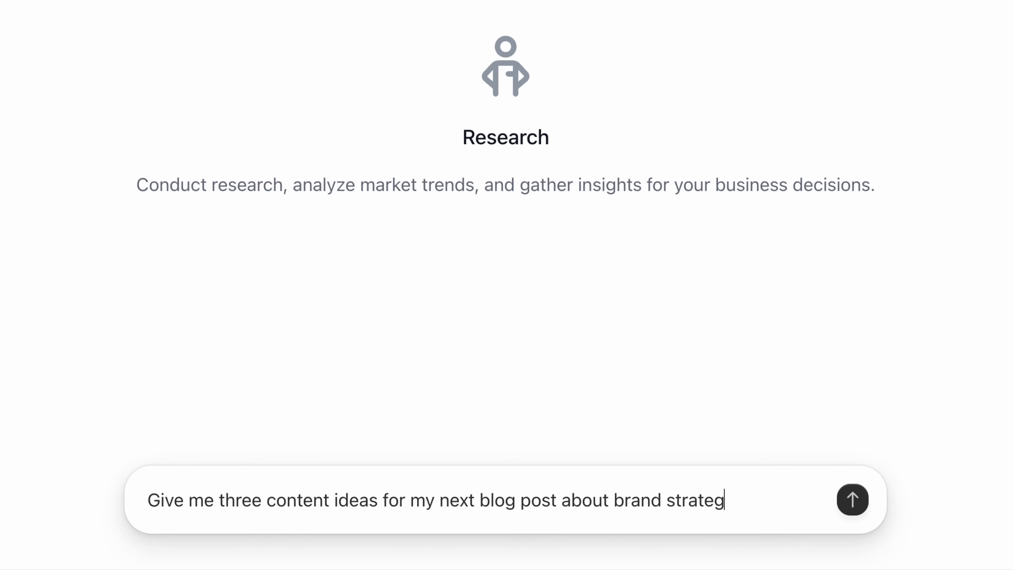
pyautogui.write('y for online educatiors')
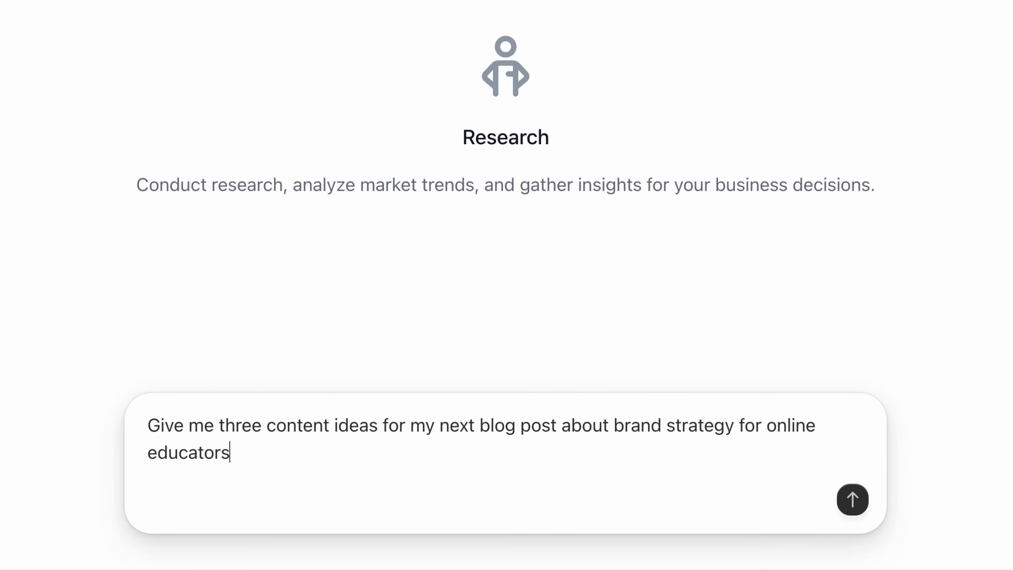
pyautogui.write('.')
pyautogui.click(853, 499)
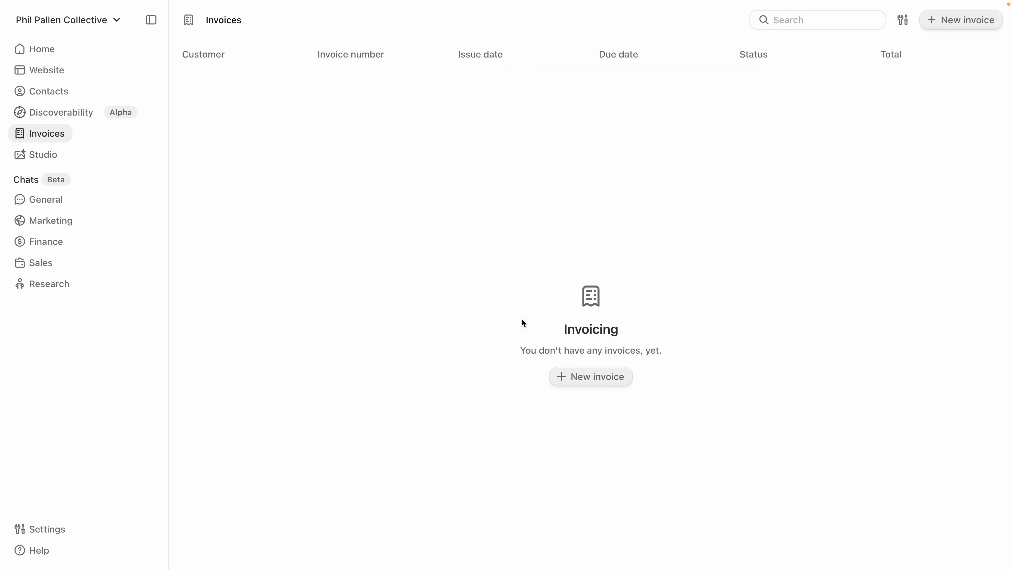
# Create a new invoice and assign the existing customer from the fifth entry in the customer list.
pyautogui.click(610, 379)
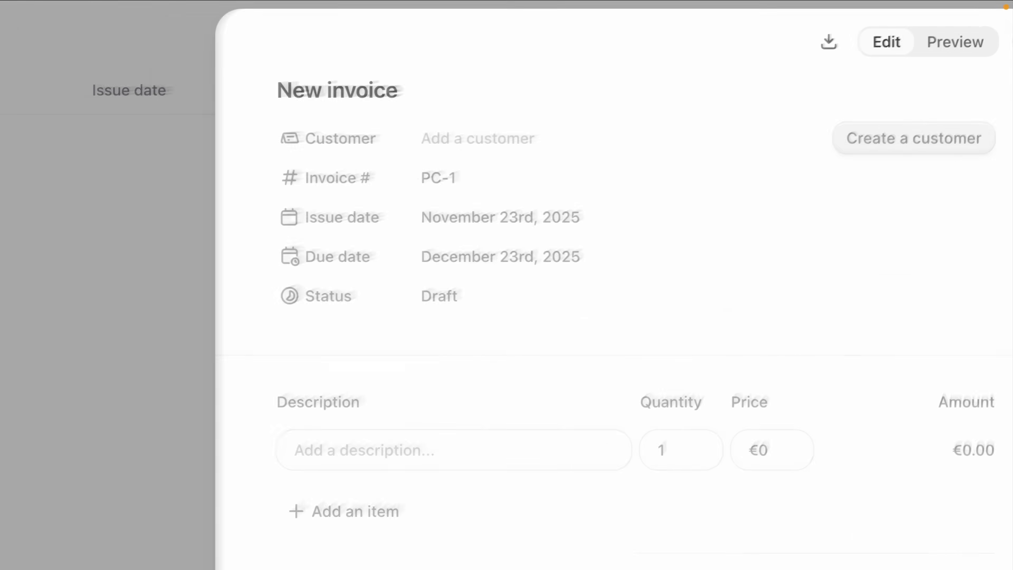
pyautogui.click(453, 142)
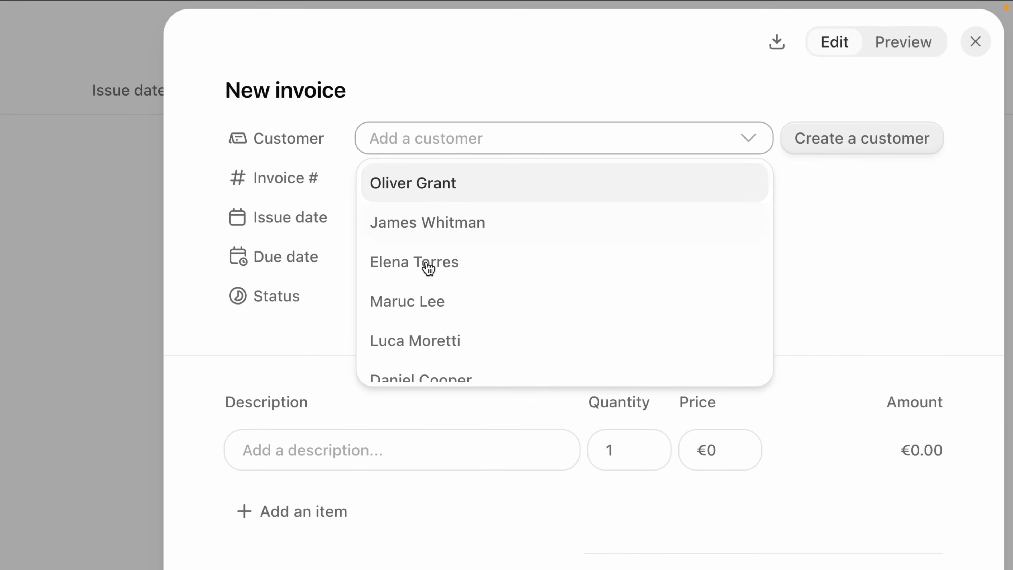
pyautogui.scroll(-2, 426, 276)
pyautogui.click(421, 281)
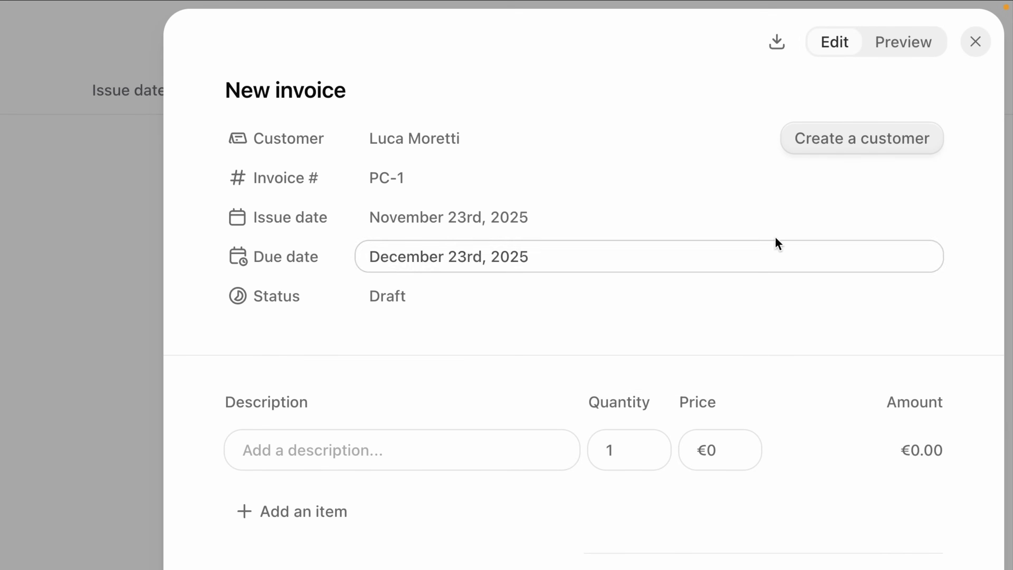
# Fill in the invoice's first line item with the description "Brand audit consultation" and a price of €1500.
pyautogui.write('Br')
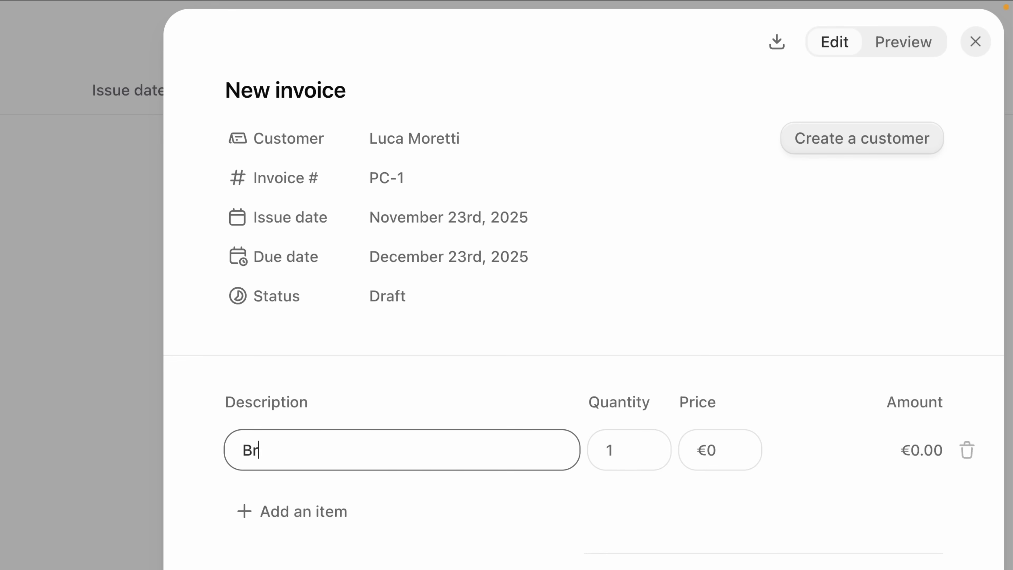
pyautogui.write('and audit consultation')
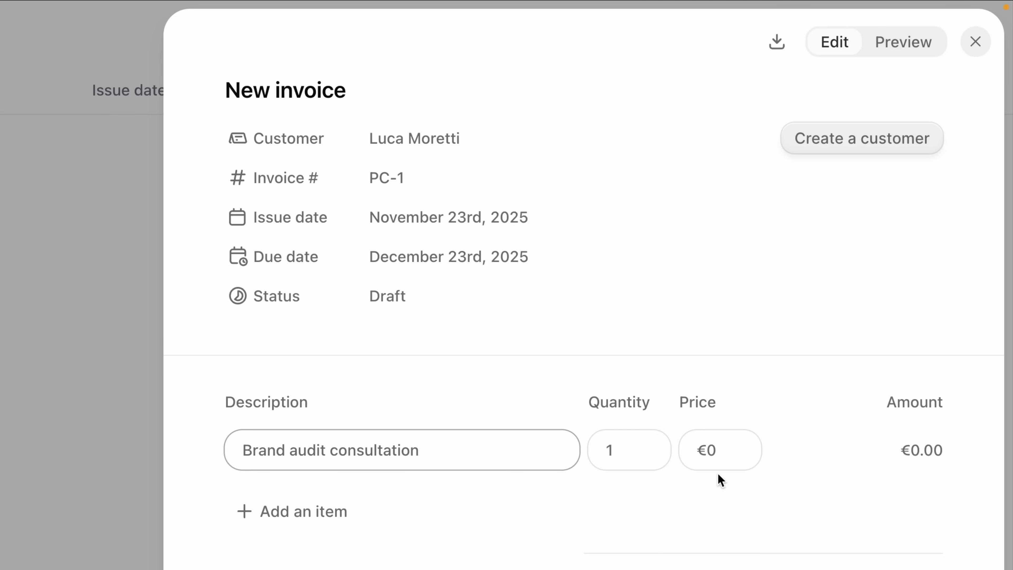
pyautogui.click(694, 450)
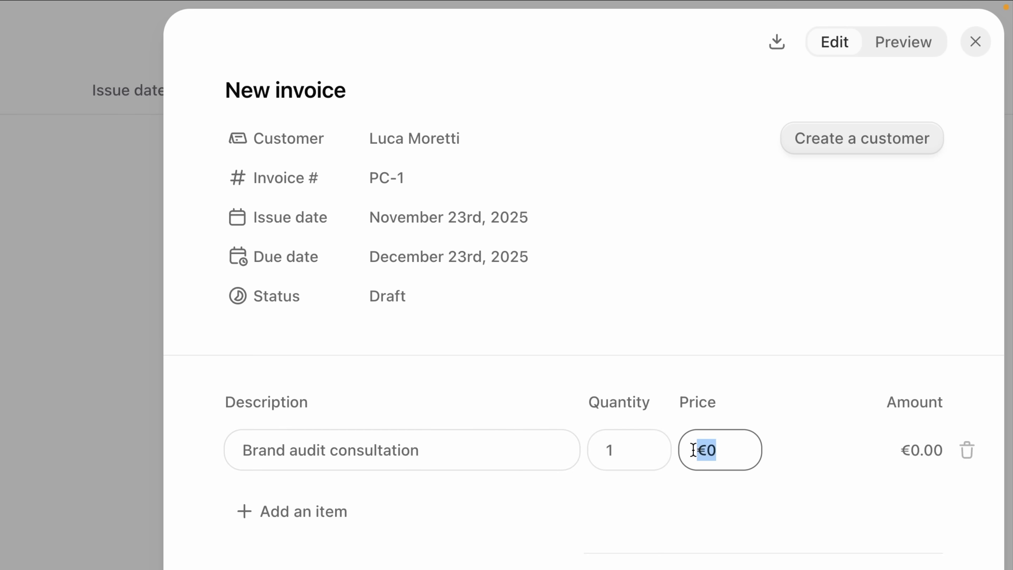
pyautogui.write('1500')
pyautogui.click(675, 511)
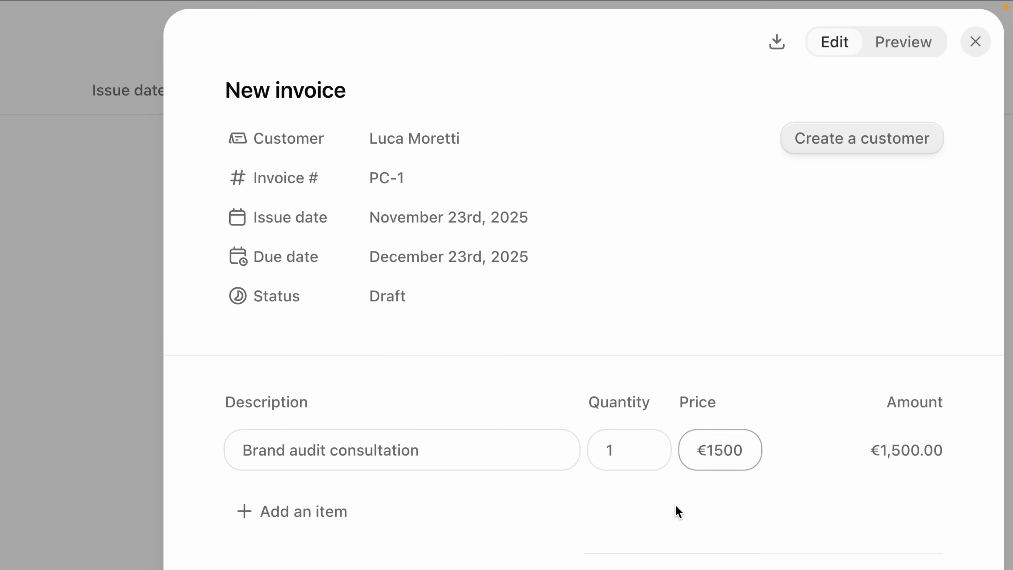
# Add the note "Payable upon completion" to the invoice and save it.
pyautogui.click(387, 371)
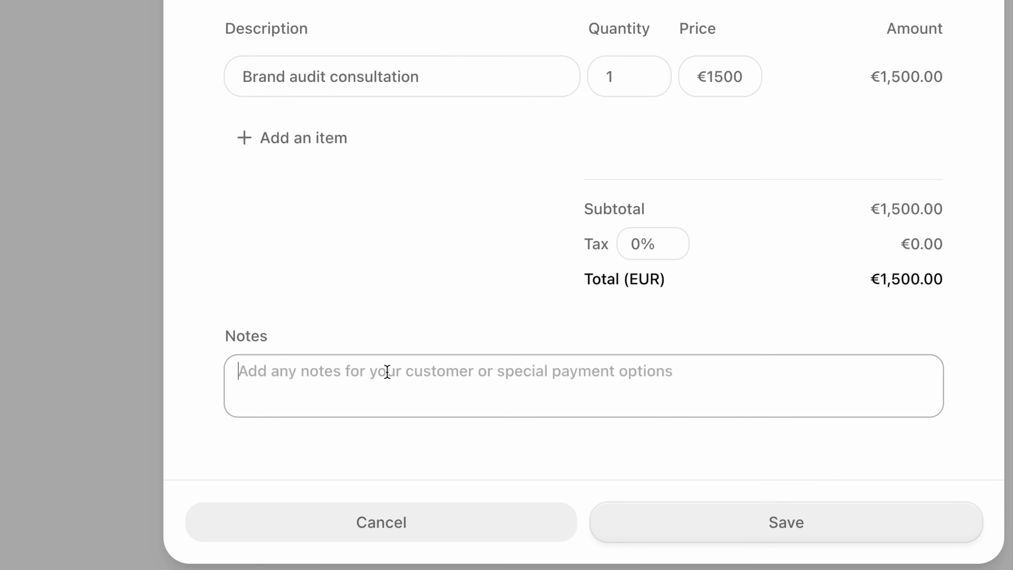
pyautogui.write('Payable upon completi')
pyautogui.click(403, 278)
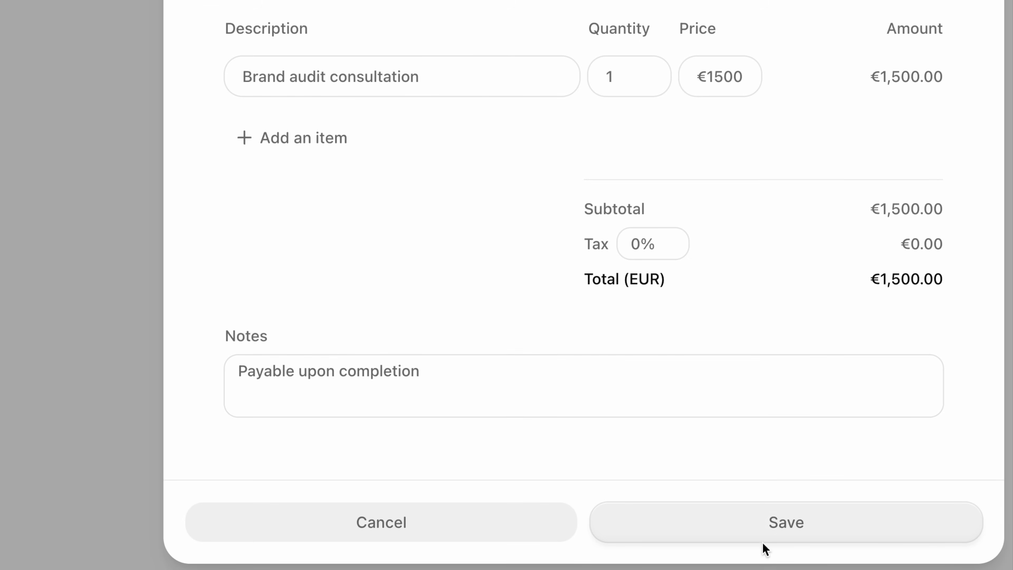
pyautogui.click(765, 524)
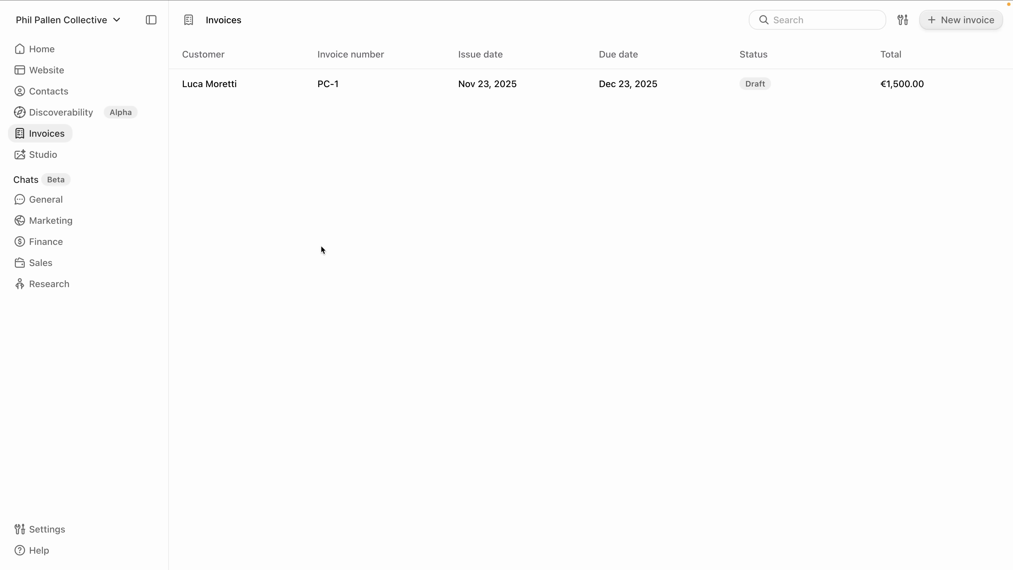
# Review the third contact's details, messages, notes and invoices in the contact list, and close the record.
pyautogui.click(69, 92)
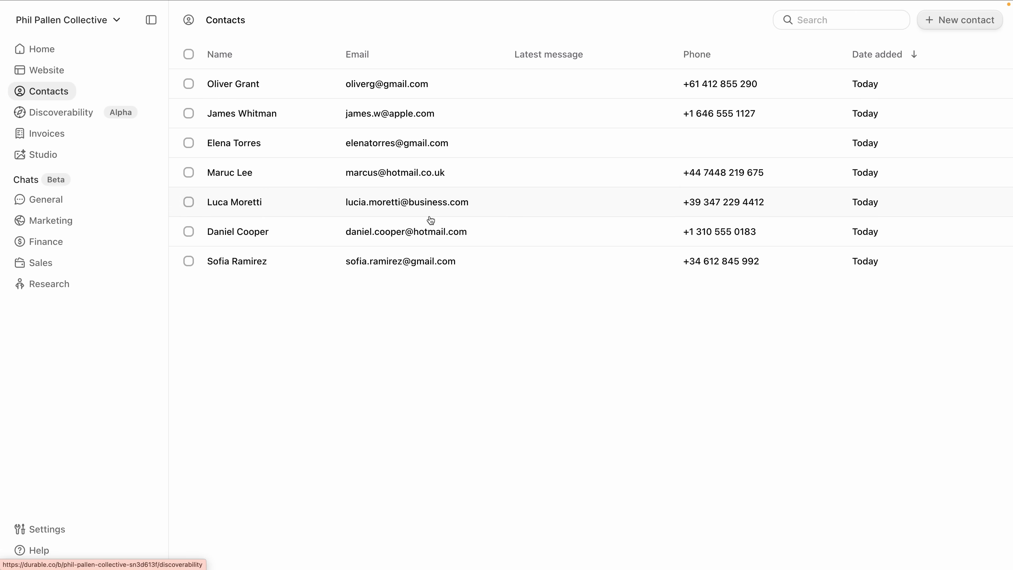
pyautogui.click(494, 148)
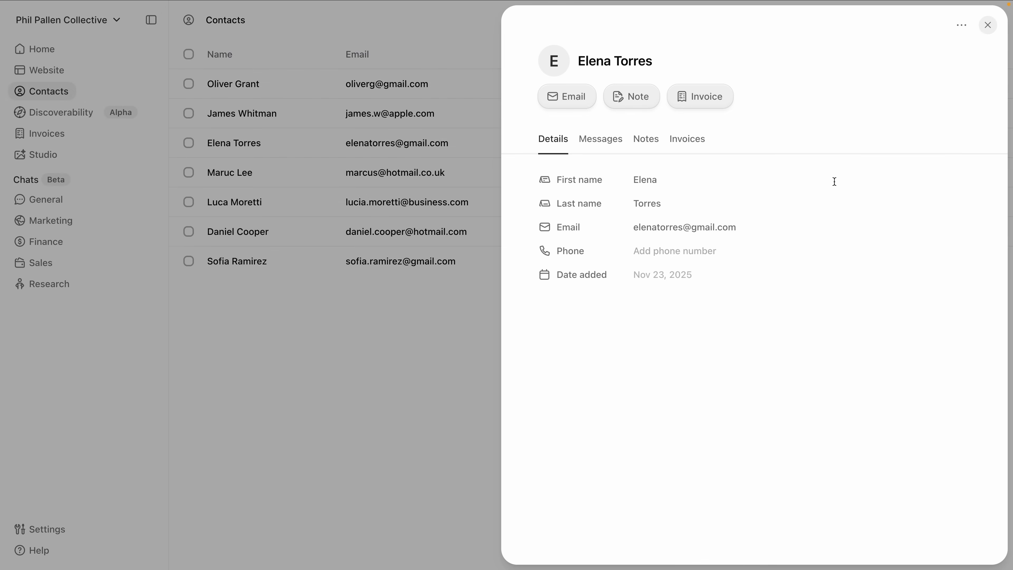
pyautogui.click(609, 142)
pyautogui.click(646, 139)
pyautogui.click(678, 140)
pyautogui.click(561, 139)
pyautogui.click(389, 320)
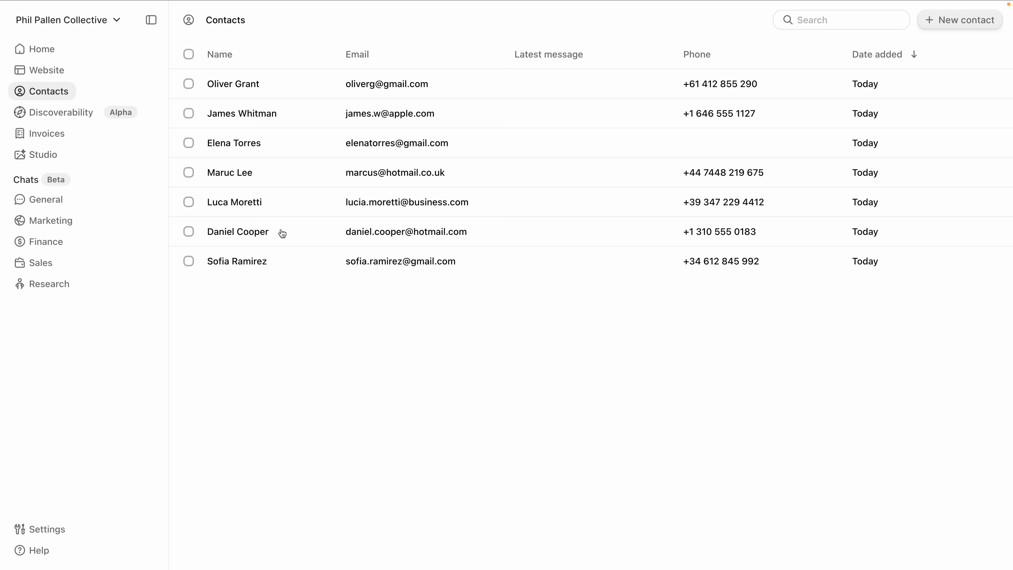
# Look through the website's analytics dashboard, from daily visits and most viewed pages to keyword ranking and peak hours.
pyautogui.click(54, 71)
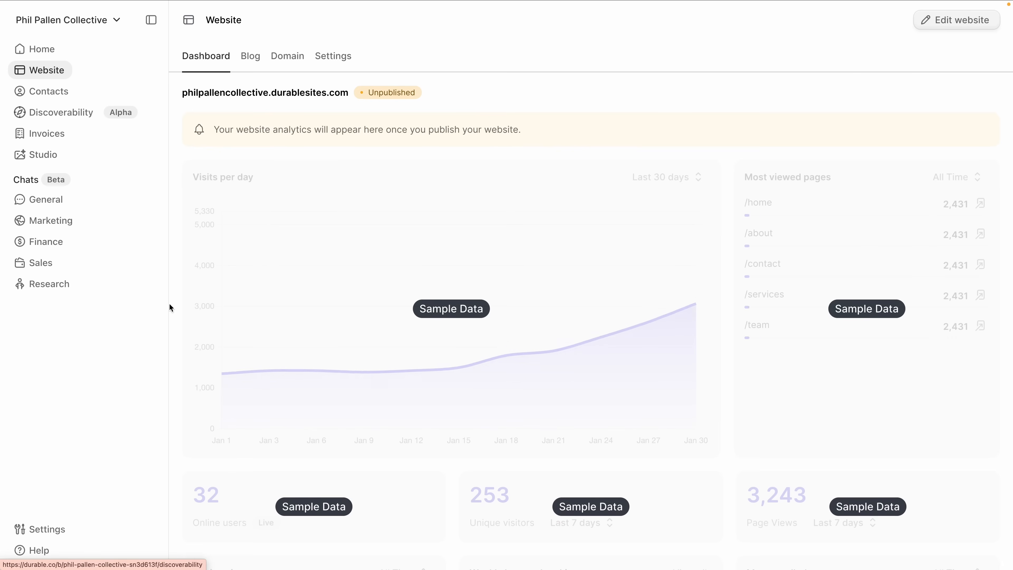
pyautogui.scroll(-4, 605, 226)
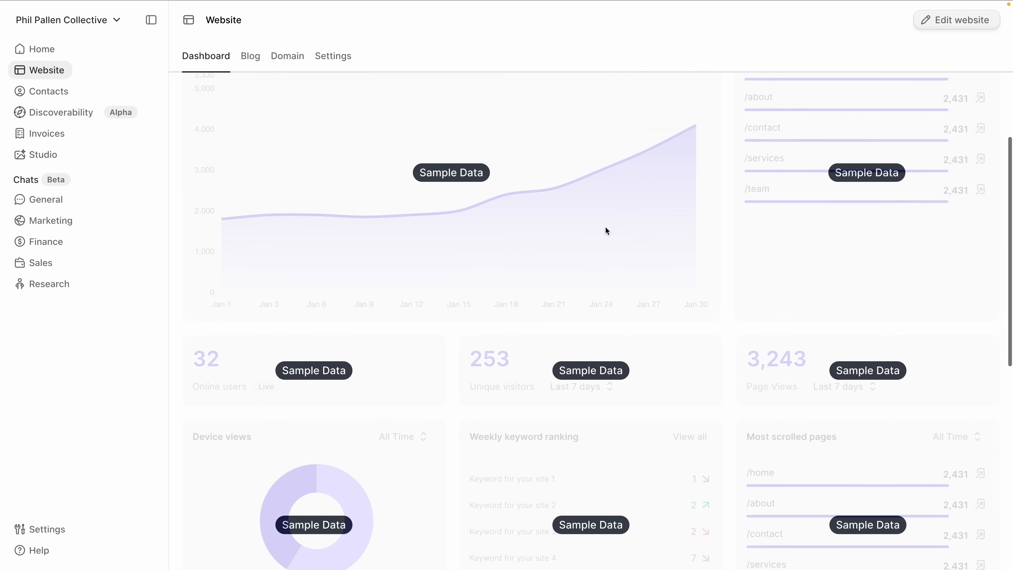
pyautogui.scroll(-8, 608, 224)
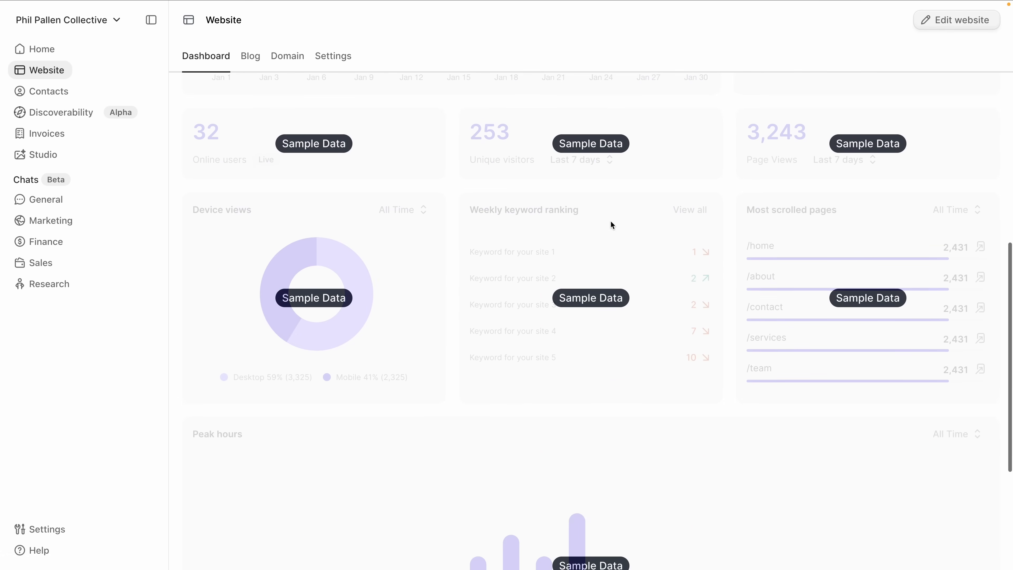
pyautogui.scroll(-2, 611, 222)
pyautogui.scroll(9, 610, 221)
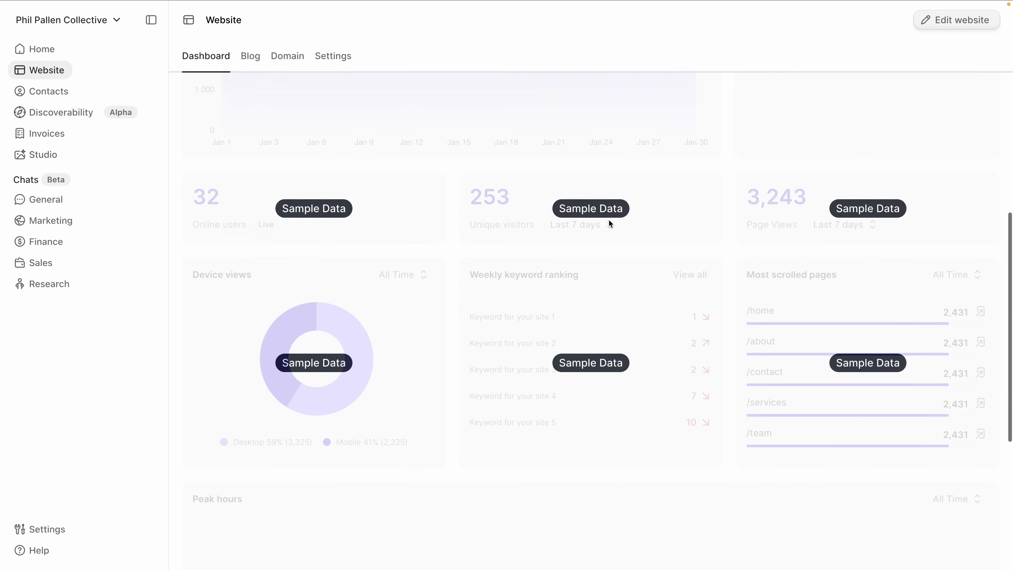
pyautogui.scroll(4, 610, 220)
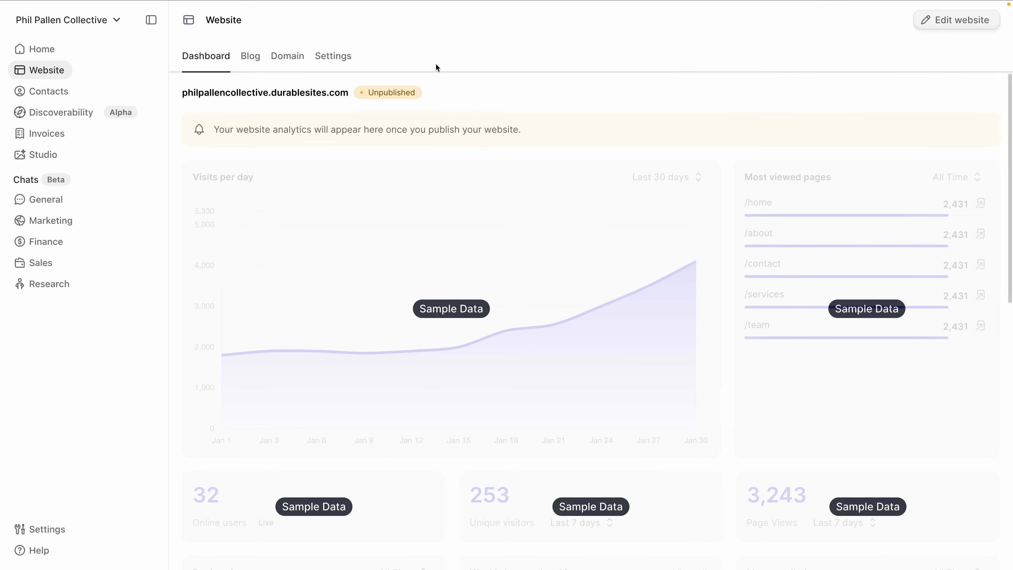
# View the Content Strategist option for automating the website's blog and close it without enabling it.
pyautogui.click(243, 58)
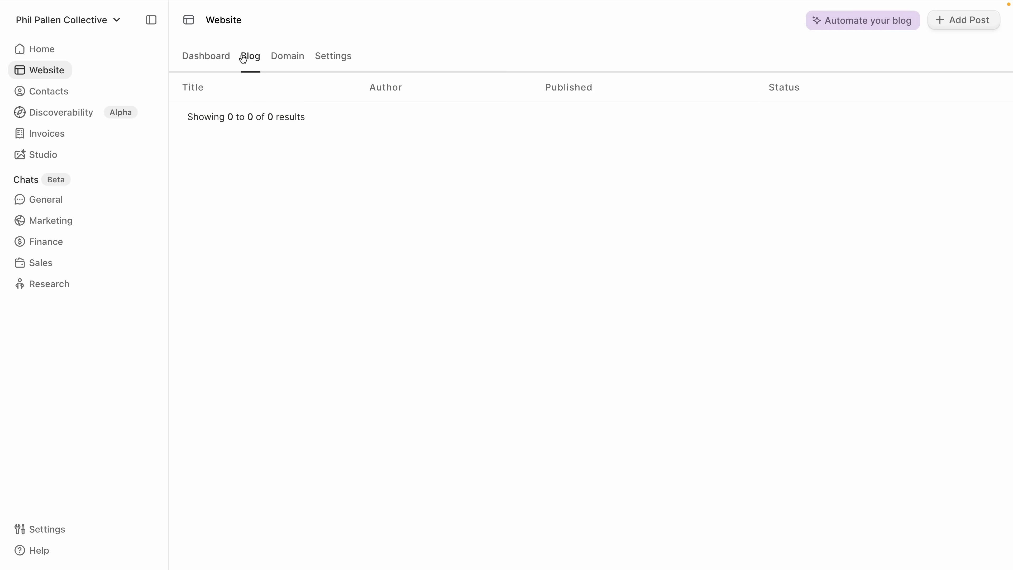
pyautogui.click(882, 31)
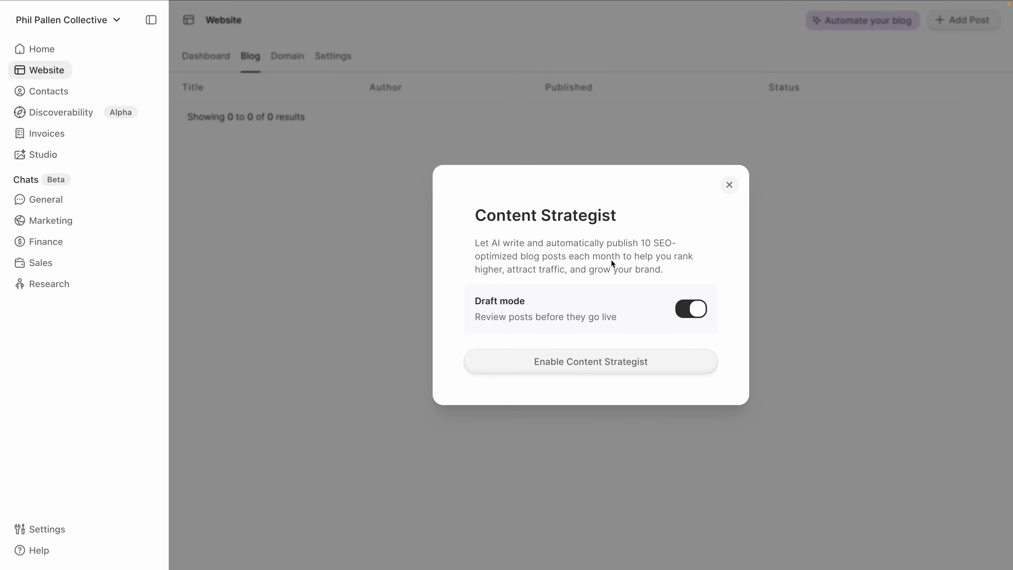
pyautogui.click(724, 160)
# Add a draft blog post on digital content strategy for Barcelona entrepreneurs and return to the business home page.
pyautogui.click(961, 20)
pyautogui.click(480, 309)
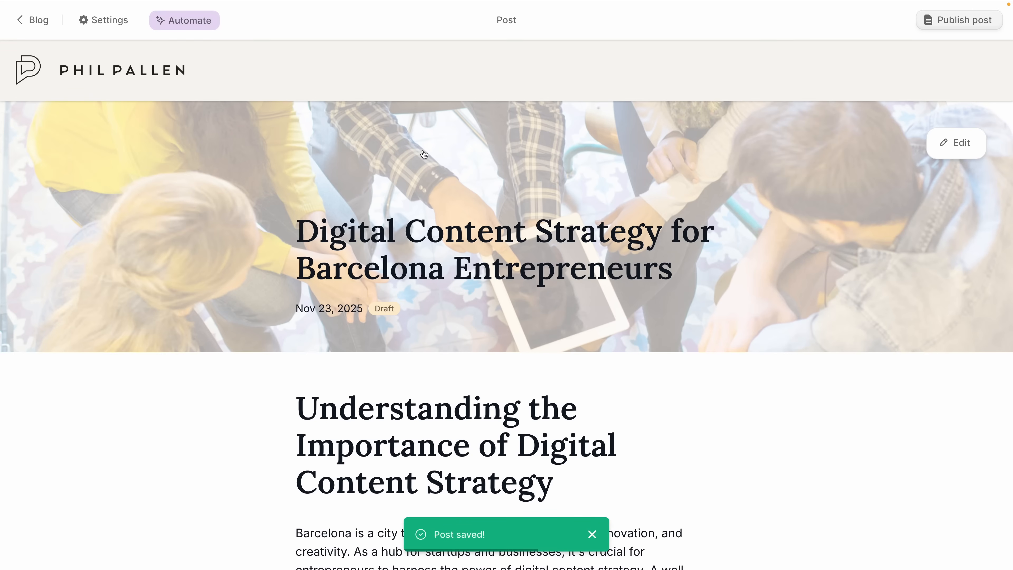
pyautogui.click(29, 20)
pyautogui.click(20, 21)
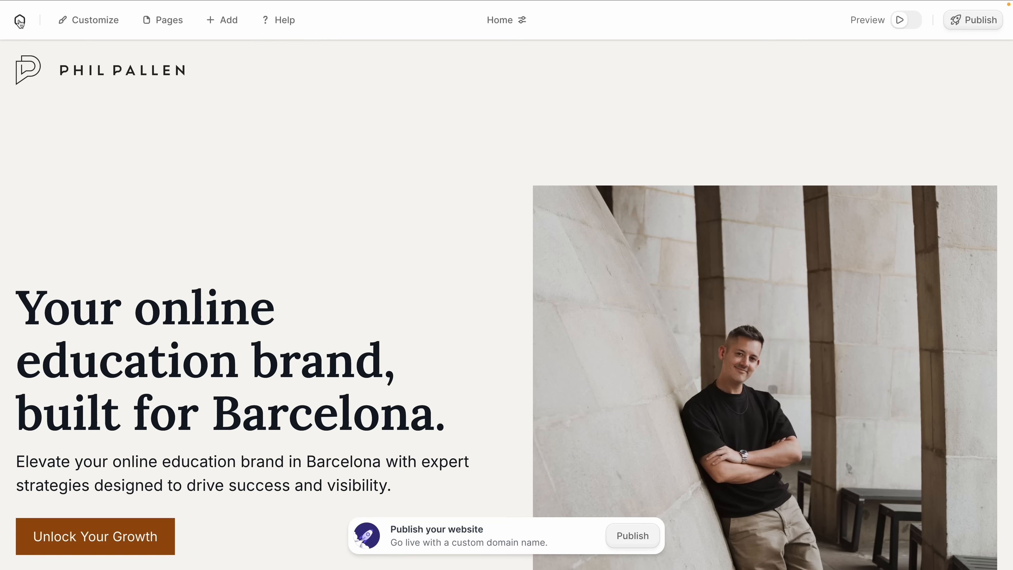
pyautogui.click(20, 21)
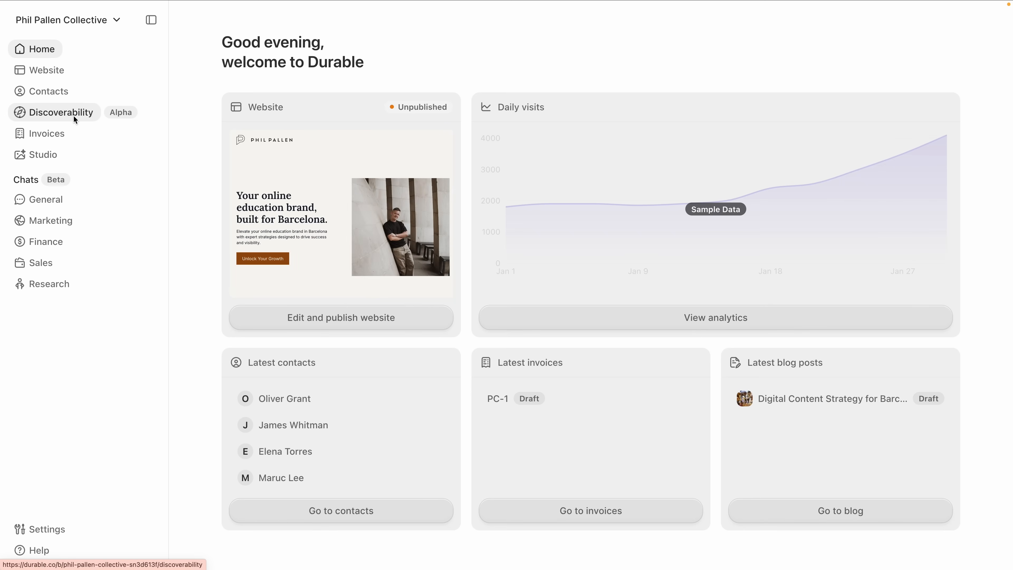
# Examine the business's AI visibility rankings in Discoverability for ChatGPT, Gemini, Claude, Perplexity and Grok.
pyautogui.click(74, 115)
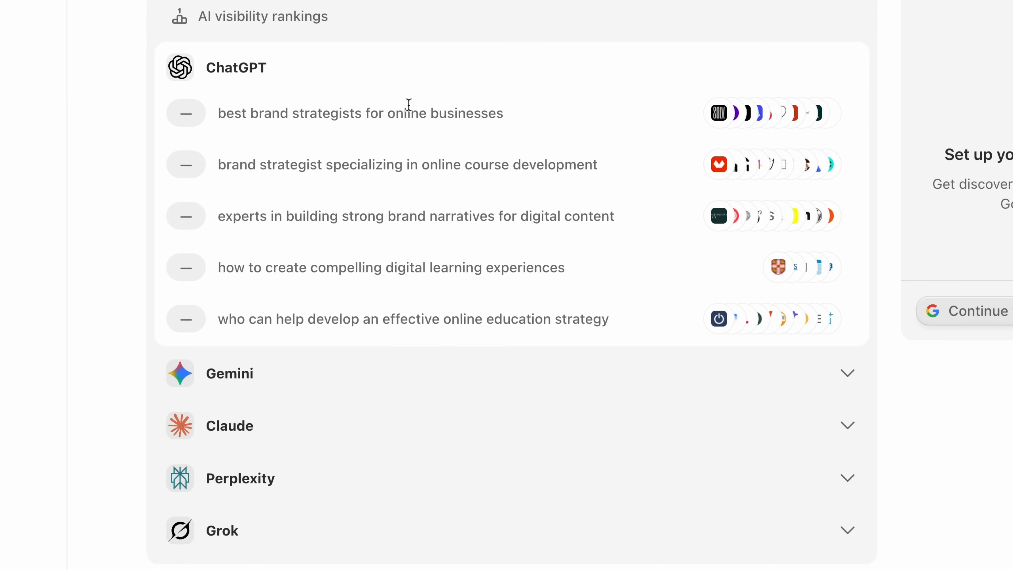
pyautogui.click(618, 376)
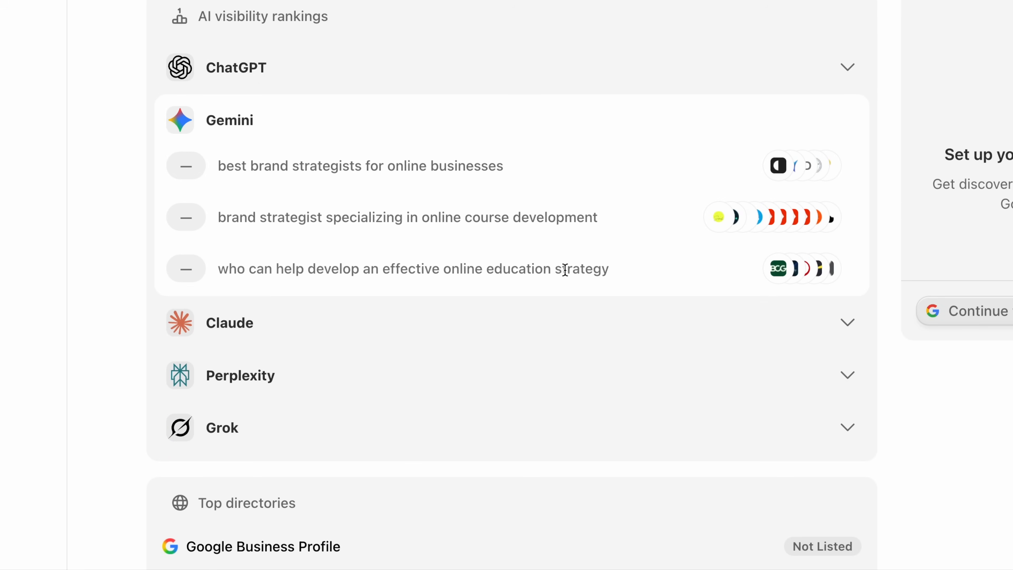
pyautogui.click(336, 332)
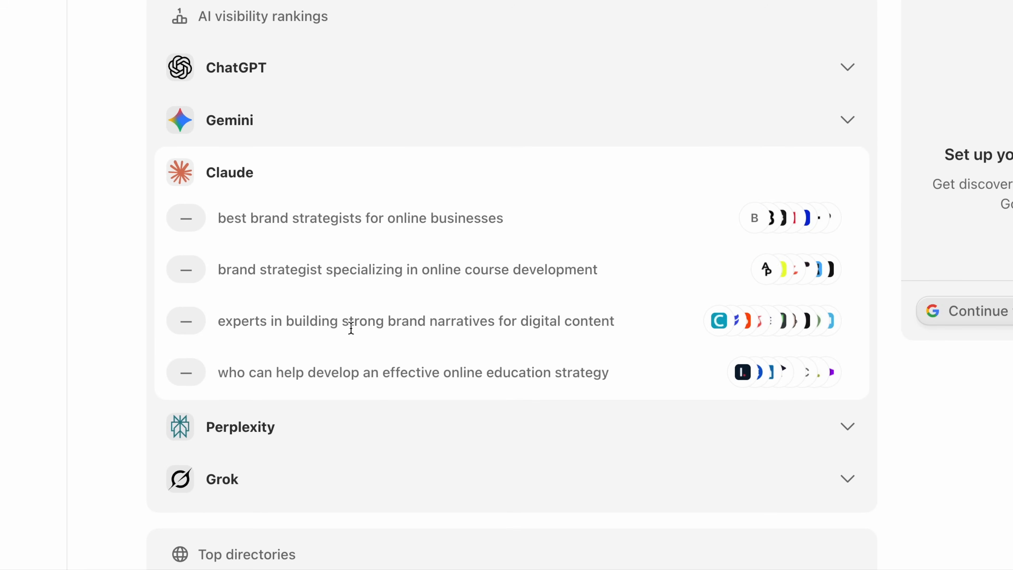
pyautogui.click(350, 439)
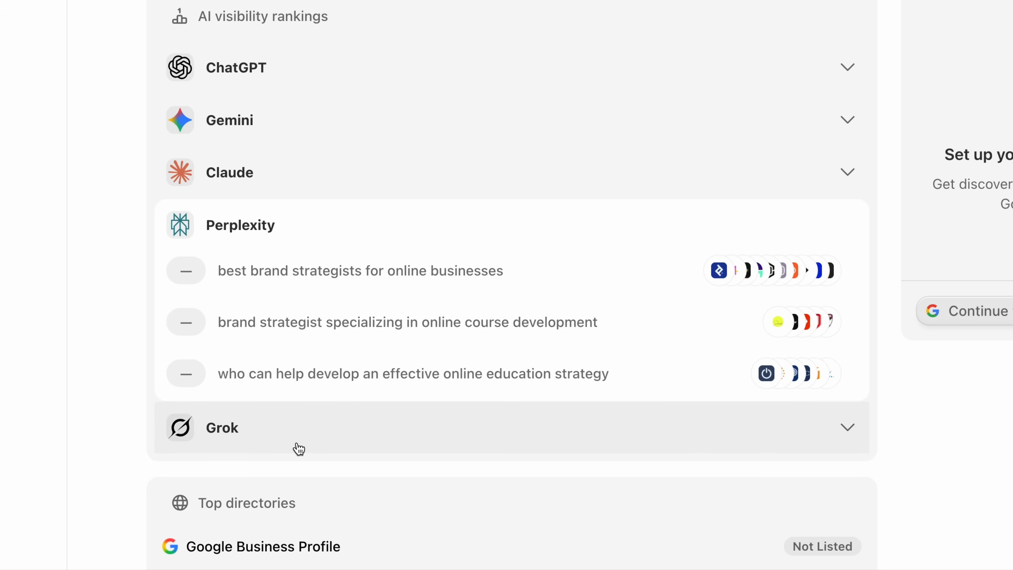
pyautogui.click(297, 444)
# Review the top directory listings, visibility score and suggestions for improving visibility, and return to the business home page.
pyautogui.scroll(-6, 597, 444)
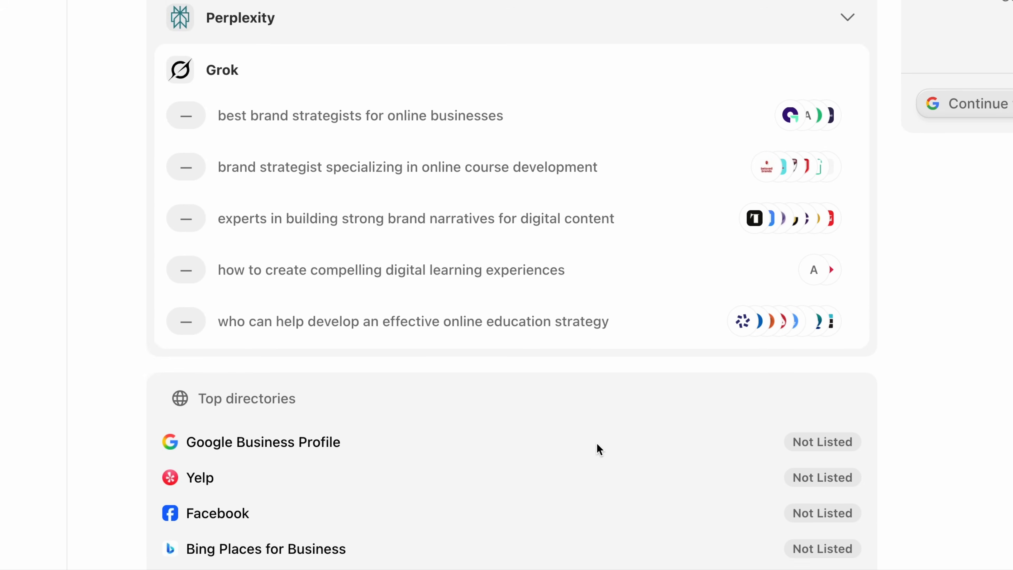
pyautogui.scroll(-5, 585, 436)
pyautogui.scroll(5, 577, 432)
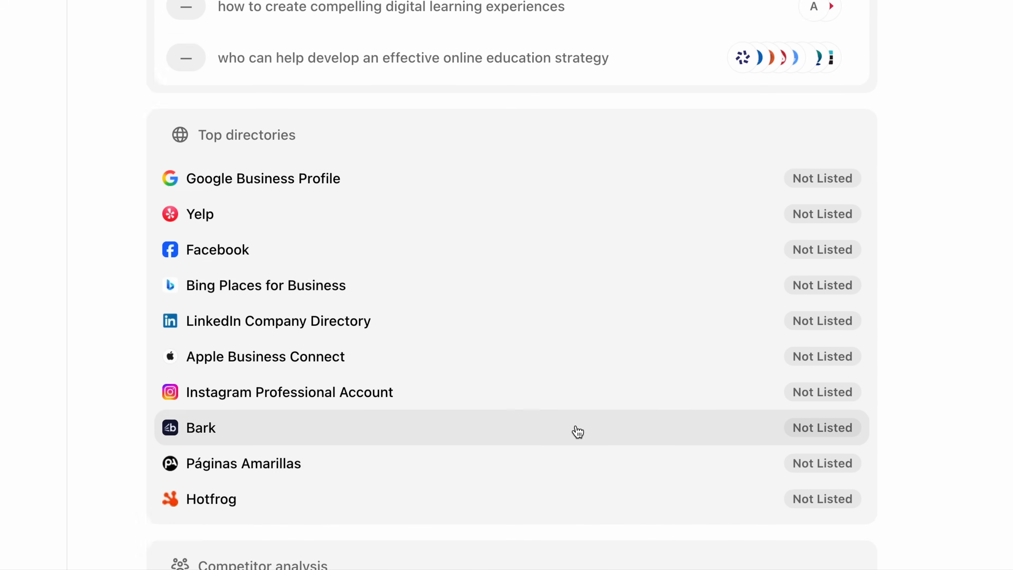
pyautogui.scroll(9, 543, 435)
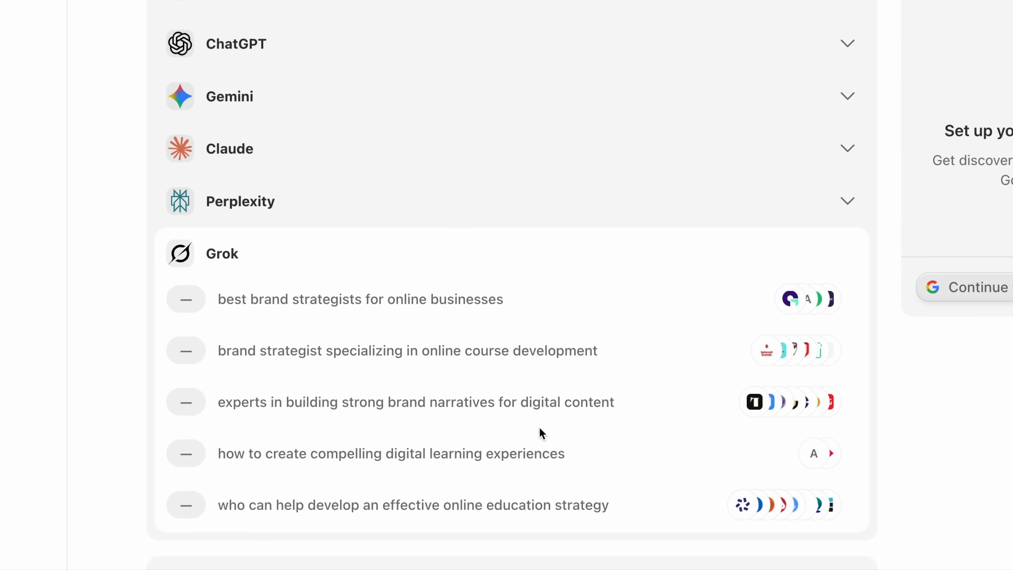
pyautogui.scroll(1, 539, 428)
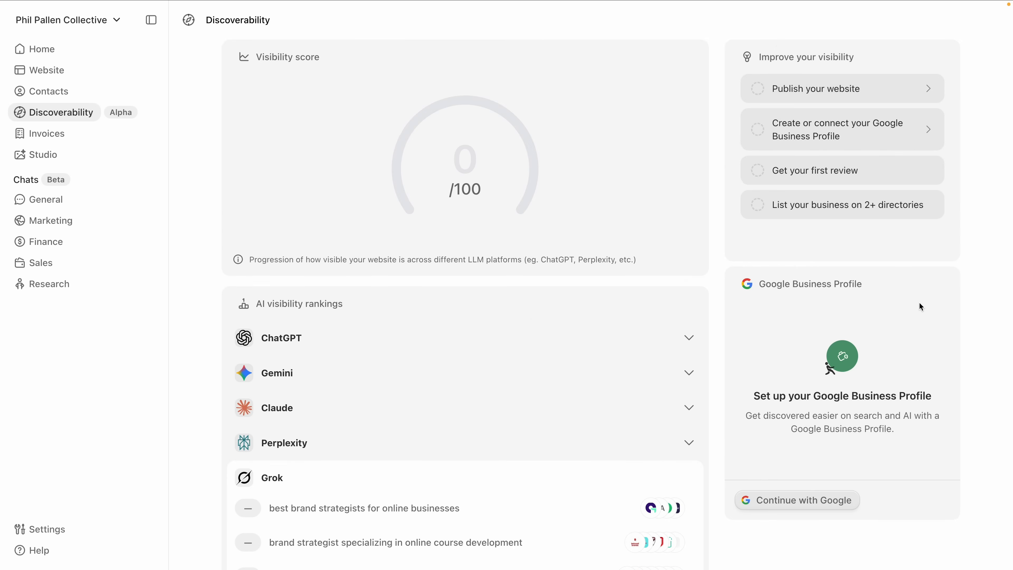
pyautogui.scroll(-3, 919, 302)
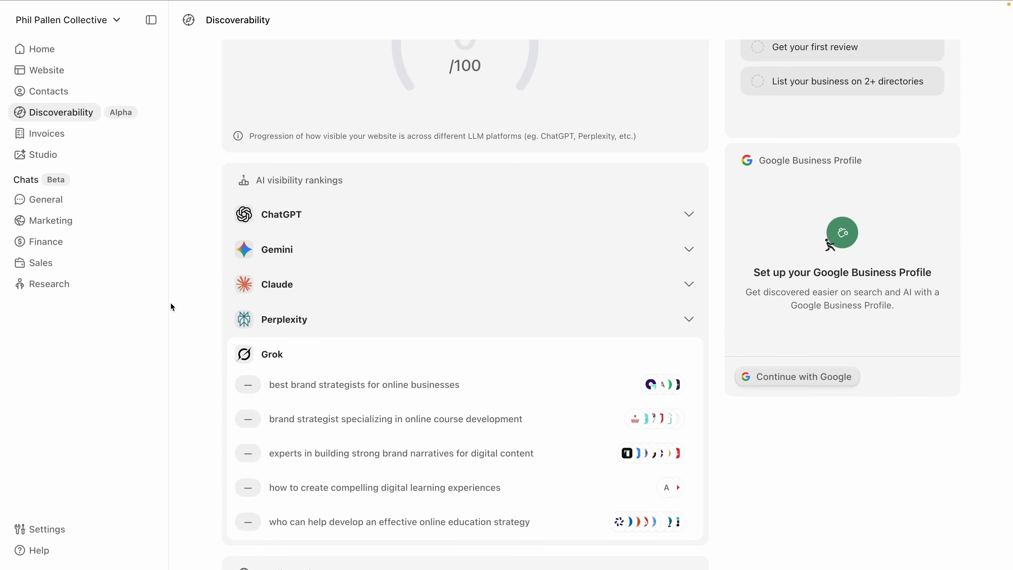
pyautogui.scroll(3, 189, 303)
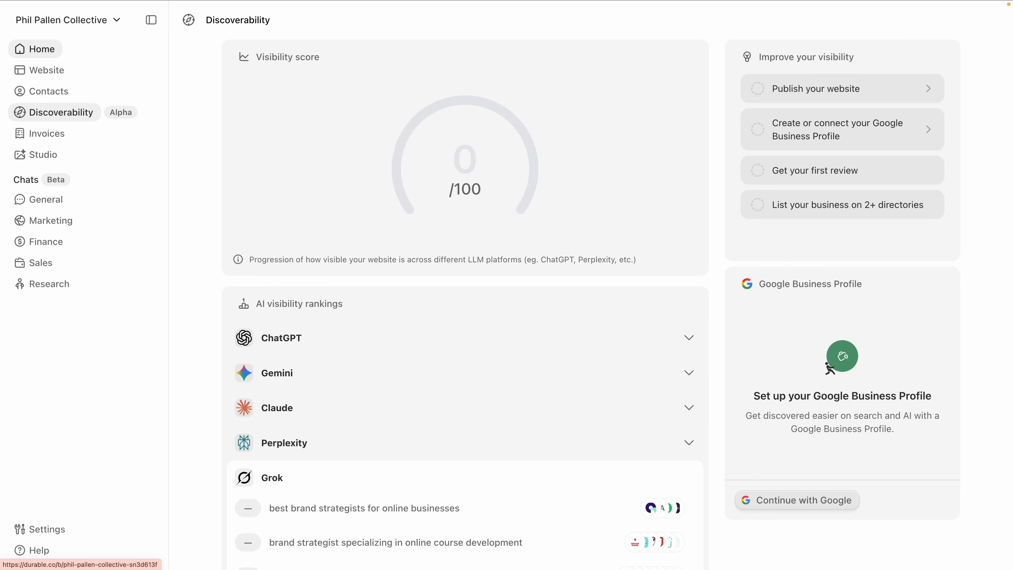
pyautogui.click(66, 51)
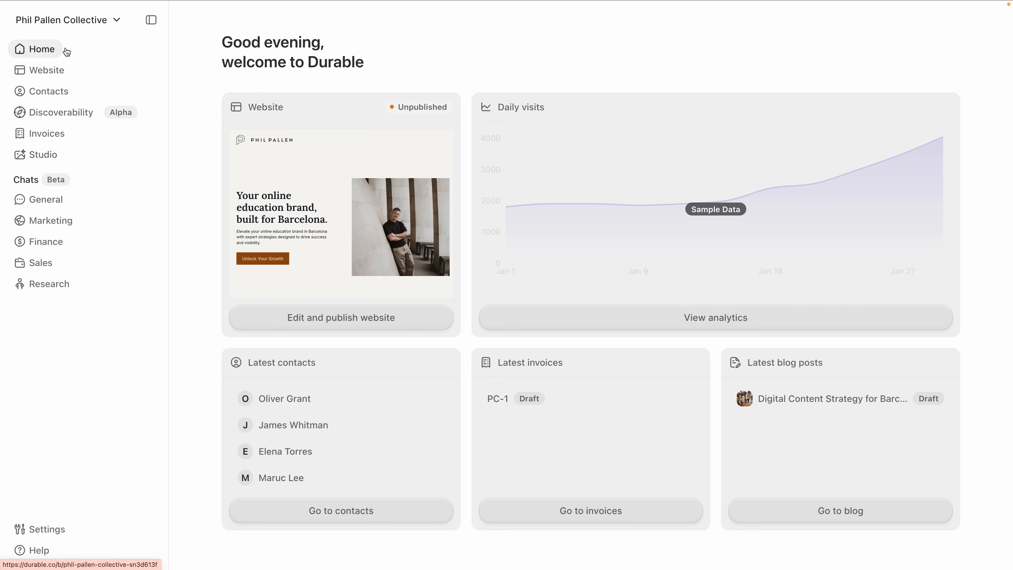